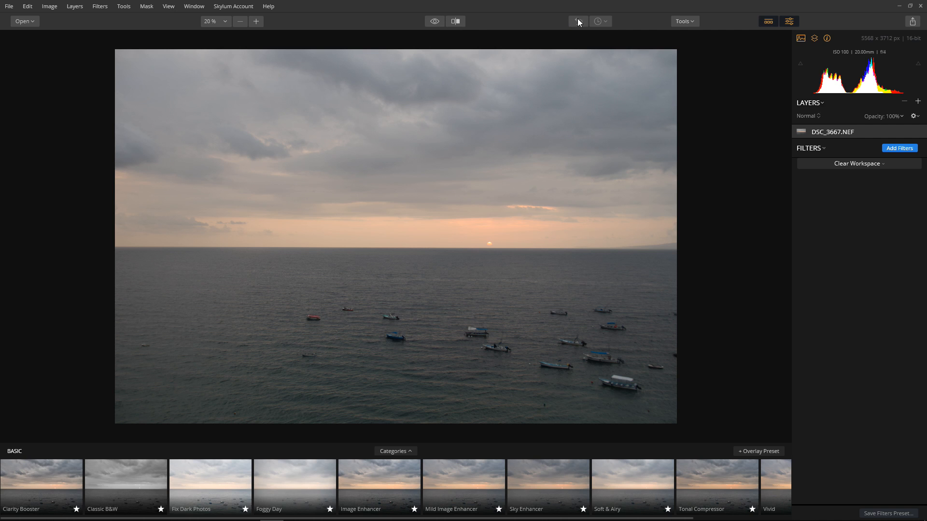
View the available editing tools and switch the displayed presets to the Dramatic category
{"action": "left_click", "coordinate": [690, 22]}
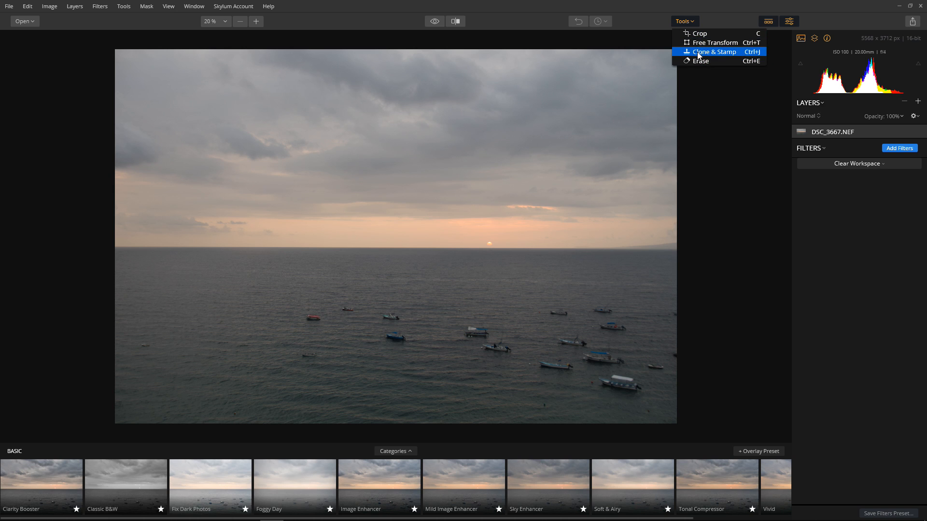
{"action": "left_click", "coordinate": [705, 97]}
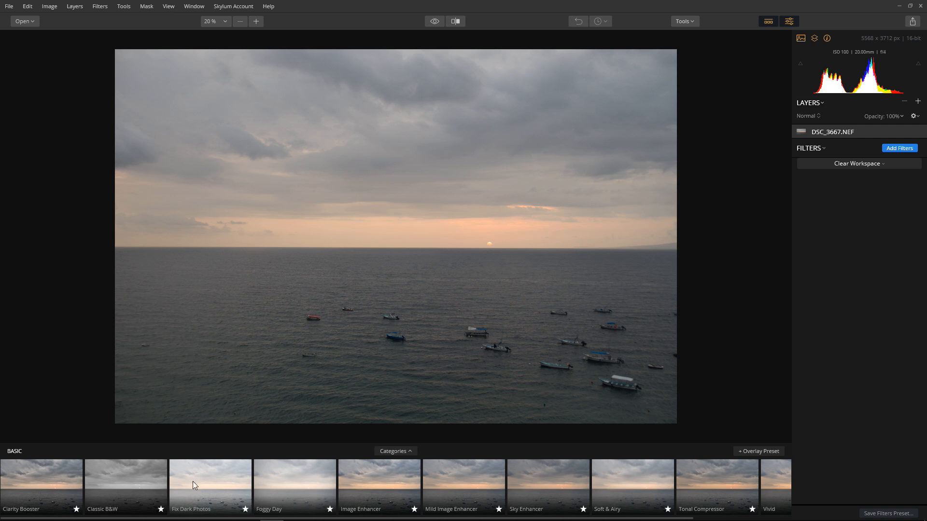
{"action": "left_click", "coordinate": [402, 454]}
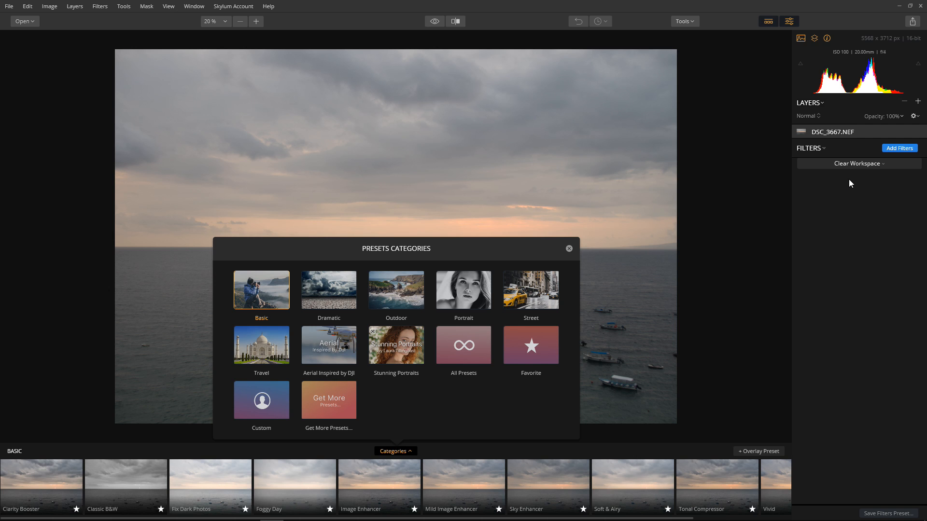
{"action": "left_click", "coordinate": [758, 289]}
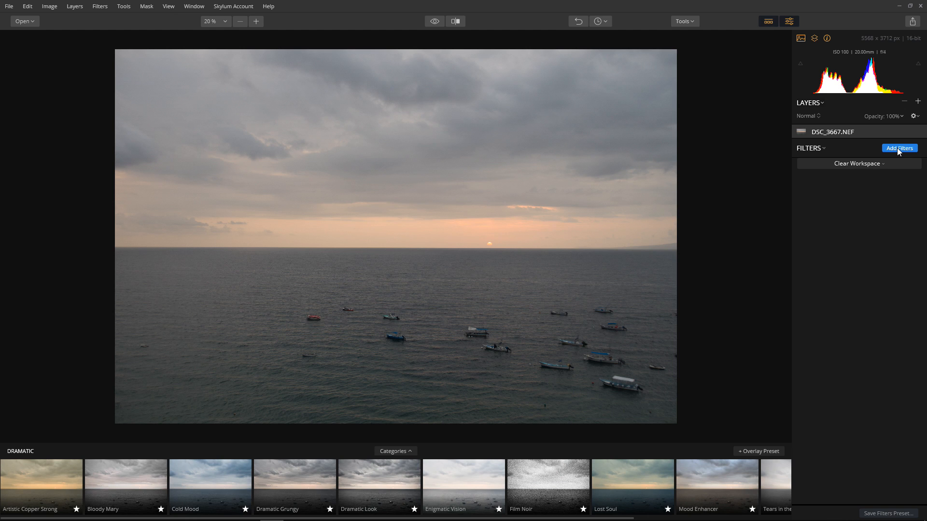
Look through the filters catalog and add the RAW Develop filter to the photo
{"action": "left_click", "coordinate": [897, 149]}
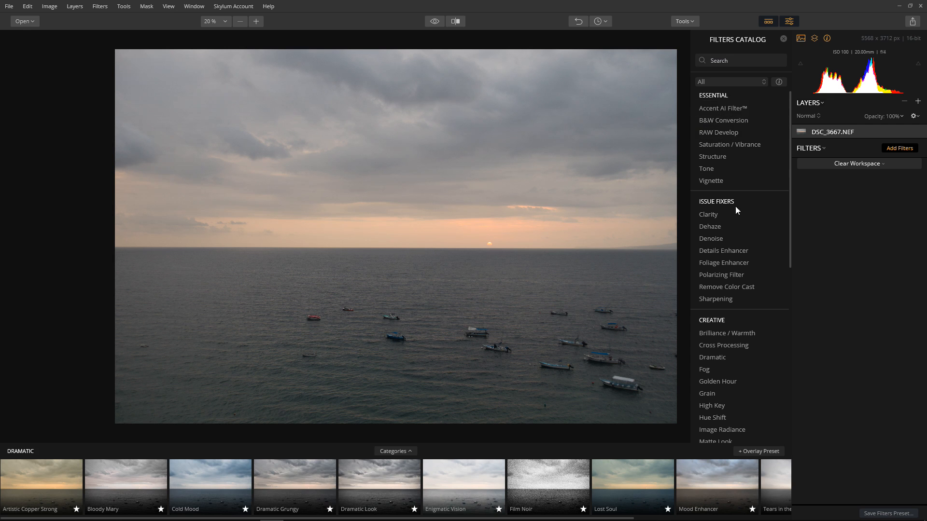
{"action": "left_click_drag", "start_coordinate": [790, 199], "coordinate": [794, 346]}
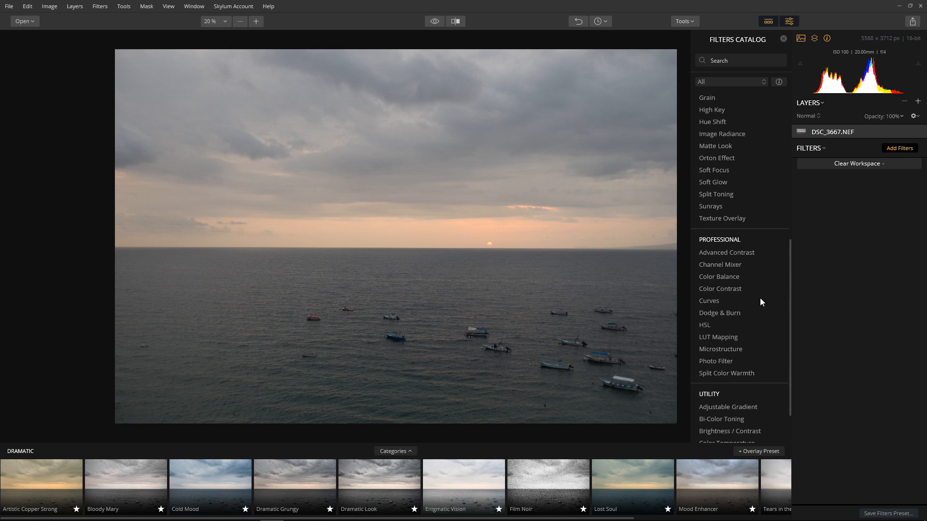
{"action": "left_click_drag", "start_coordinate": [792, 259], "coordinate": [790, 97]}
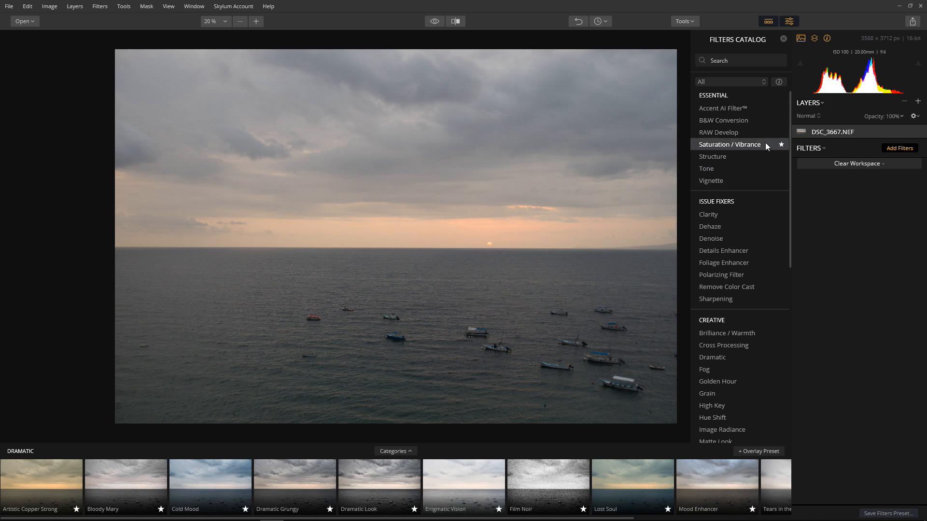
{"action": "left_click", "coordinate": [734, 132]}
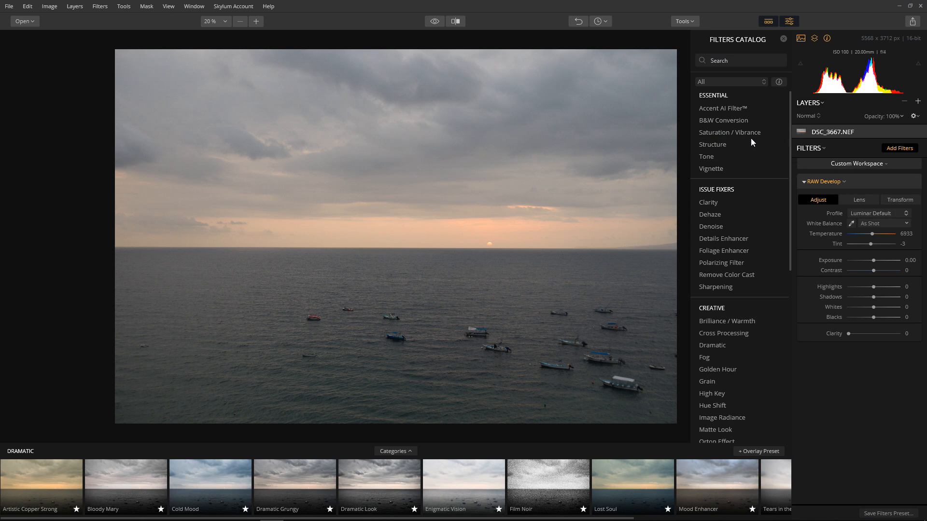
Turn on the clipping indicators and set RAW Develop's Highlights to -100, Shadows to 97, Whites to 58 and Blacks to -52
{"action": "left_click", "coordinate": [800, 64]}
{"action": "left_click", "coordinate": [917, 63]}
{"action": "left_click_drag", "start_coordinate": [875, 287], "coordinate": [844, 285]}
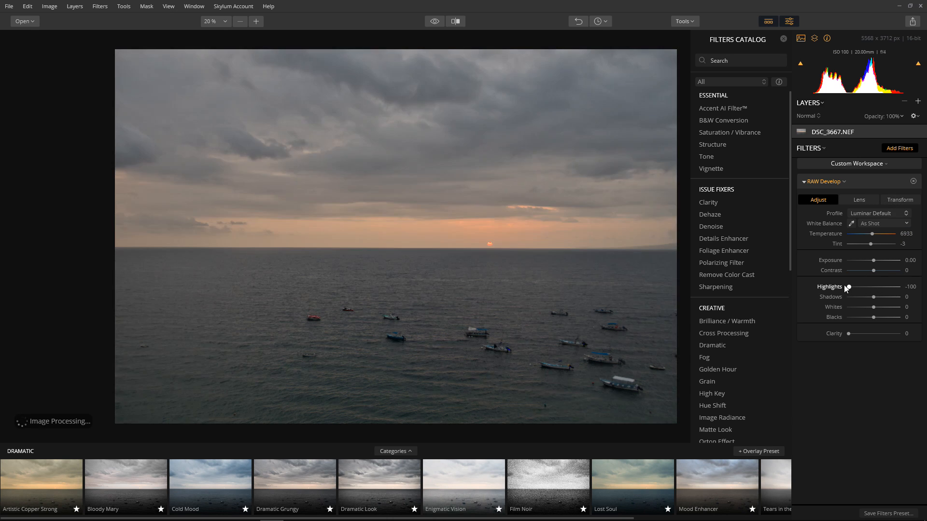
{"action": "left_click_drag", "start_coordinate": [874, 298], "coordinate": [863, 317]}
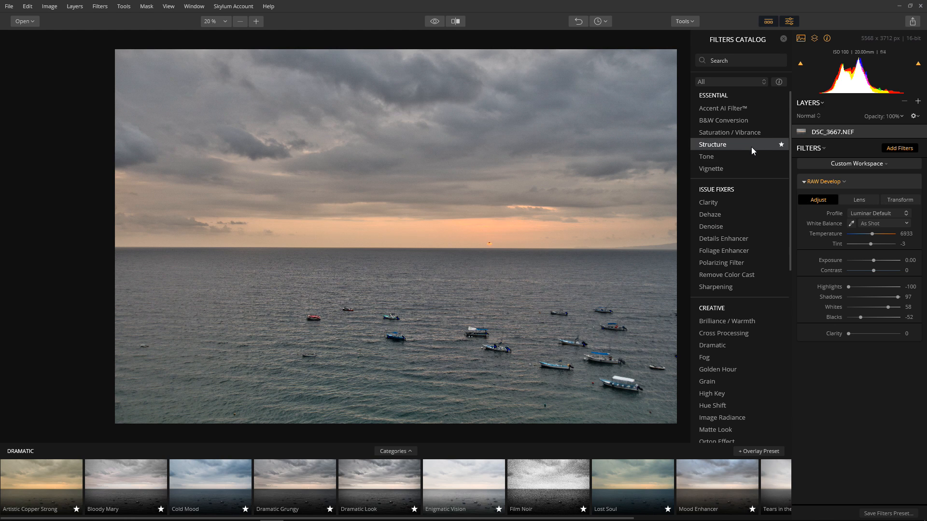
Add a Saturation / Vibrance filter with Saturation 17 and Vibrance 64, and turn off the clipping indicators
{"action": "left_click_drag", "start_coordinate": [790, 162], "coordinate": [790, 192]}
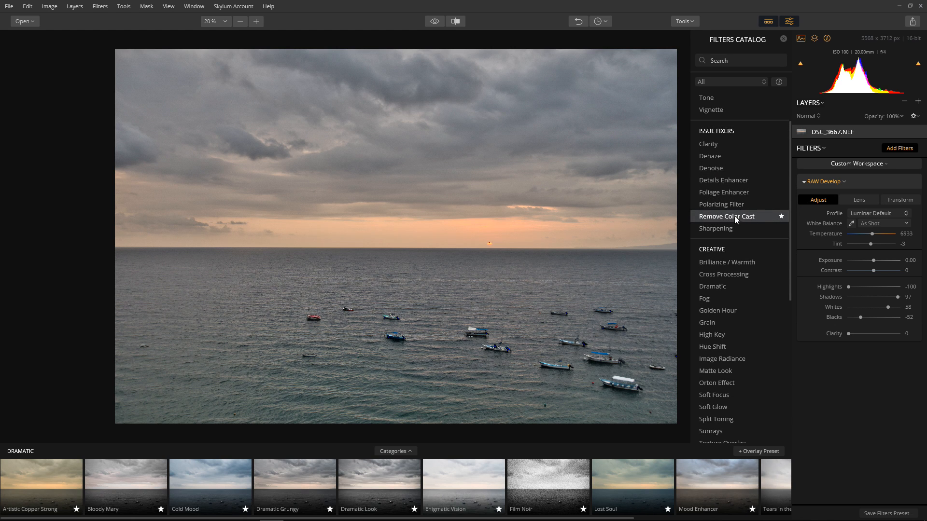
{"action": "scroll", "coordinate": [743, 195], "scroll_direction": "up", "scroll_amount": 2}
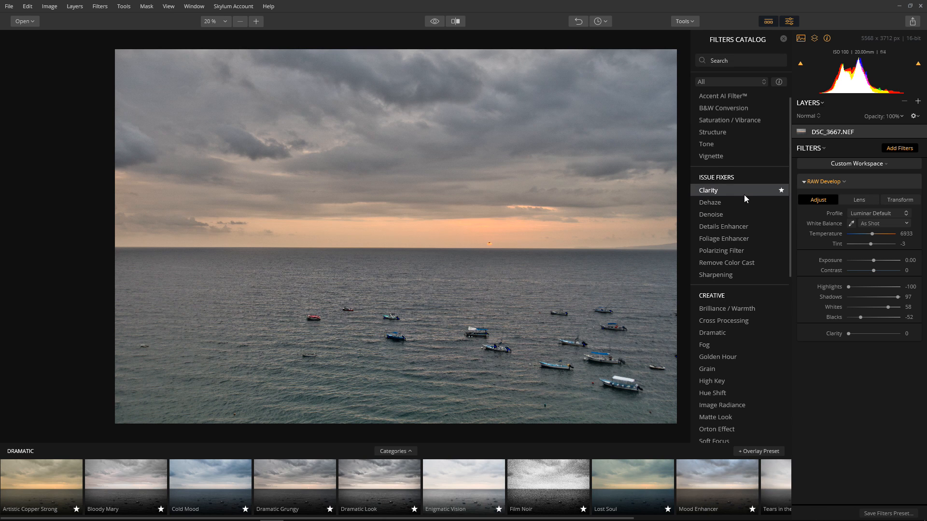
{"action": "left_click", "coordinate": [737, 119]}
{"action": "left_click_drag", "start_coordinate": [874, 379], "coordinate": [882, 380]}
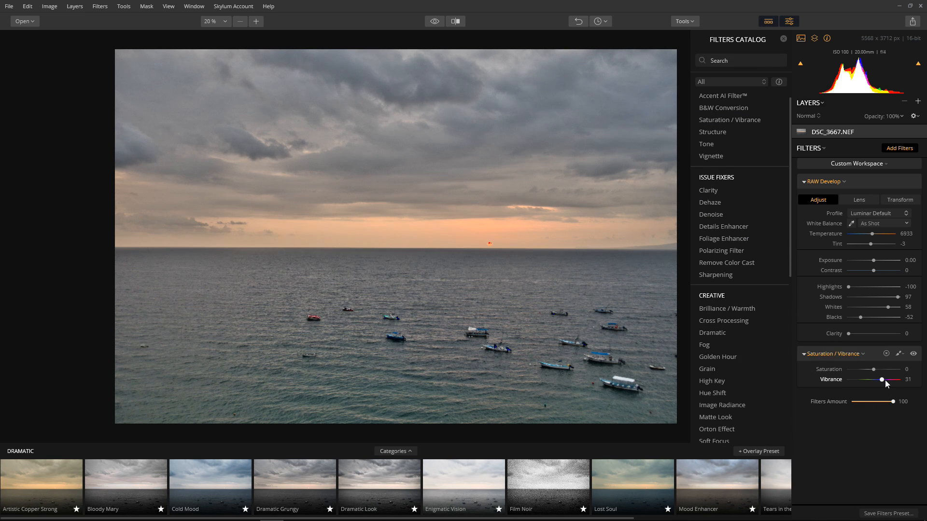
{"action": "left_click_drag", "start_coordinate": [873, 369], "coordinate": [878, 371]}
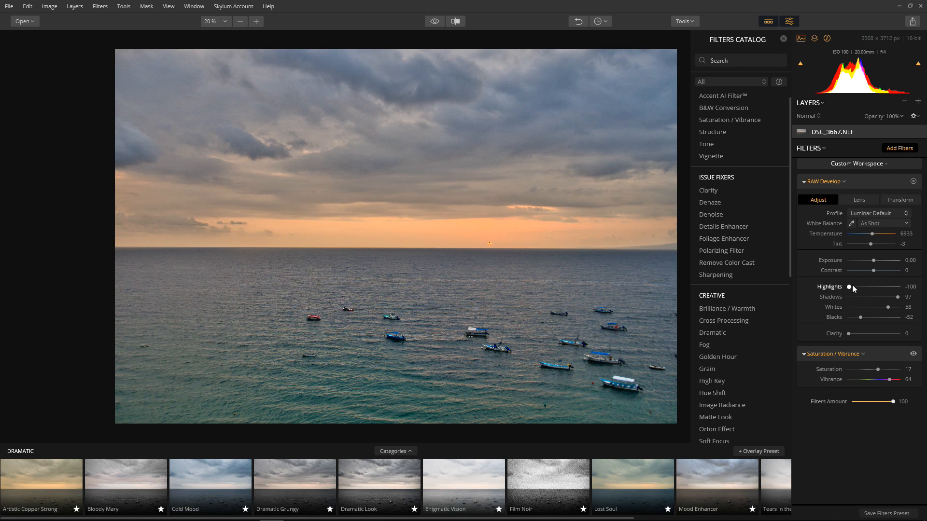
{"action": "left_click", "coordinate": [917, 63]}
Add a Microstructure filter from the Professional group and set its Amount to 35
{"action": "left_click_drag", "start_coordinate": [790, 172], "coordinate": [784, 327]}
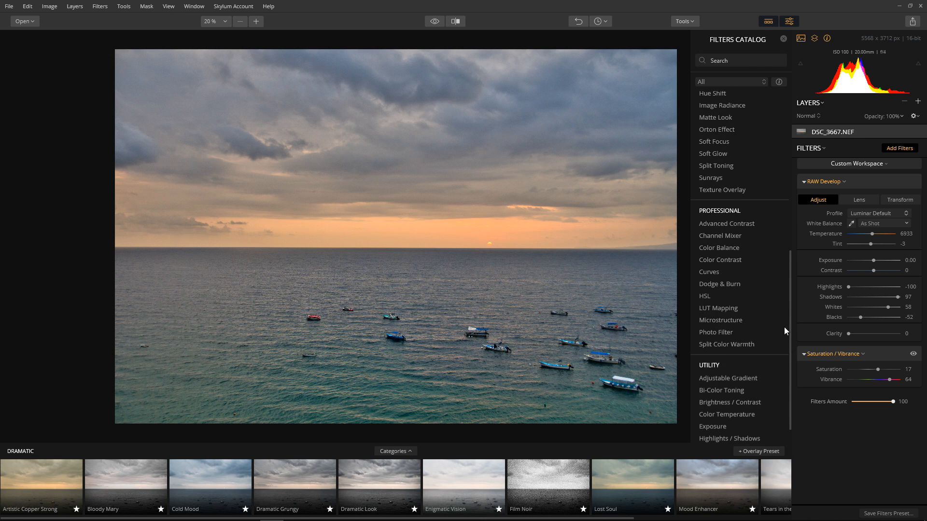
{"action": "left_click", "coordinate": [732, 319]}
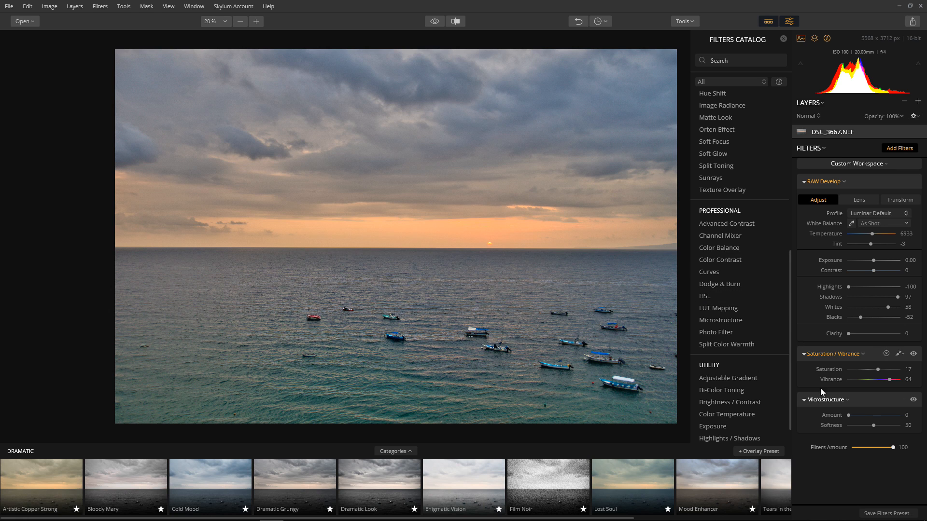
{"action": "left_click_drag", "start_coordinate": [848, 415], "coordinate": [866, 418]}
Add the Accent AI Filter from the Essential group and set its Boost to 81
{"action": "scroll", "coordinate": [789, 299], "scroll_direction": "down", "scroll_amount": 1}
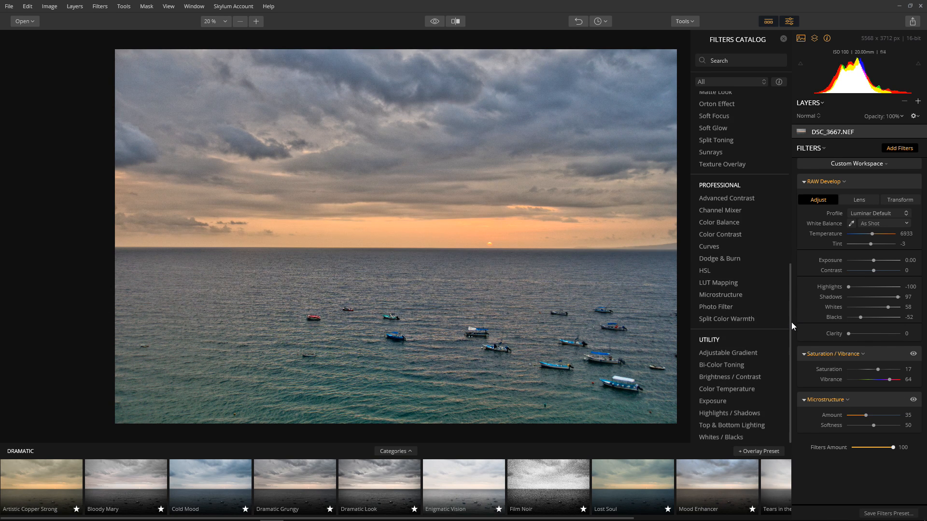
{"action": "scroll", "coordinate": [775, 265], "scroll_direction": "up", "scroll_amount": 11}
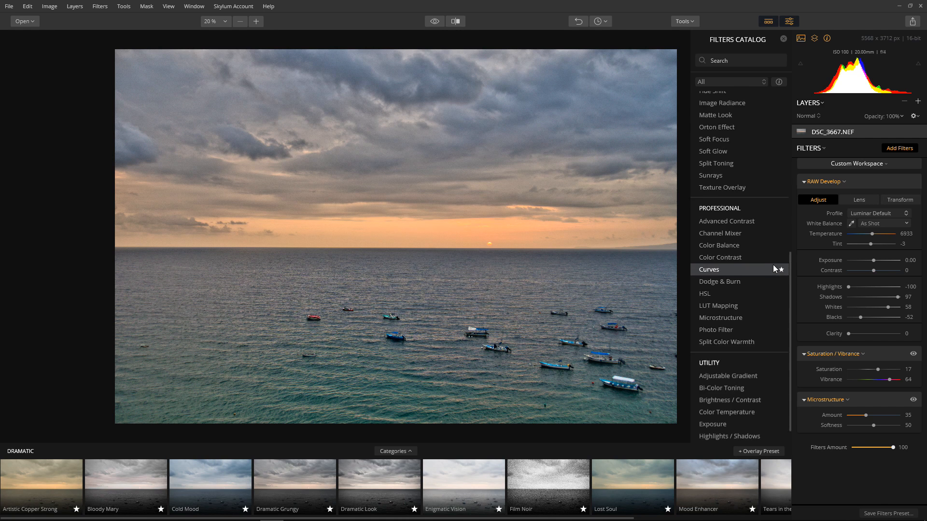
{"action": "scroll", "coordinate": [780, 265], "scroll_direction": "up", "scroll_amount": 2}
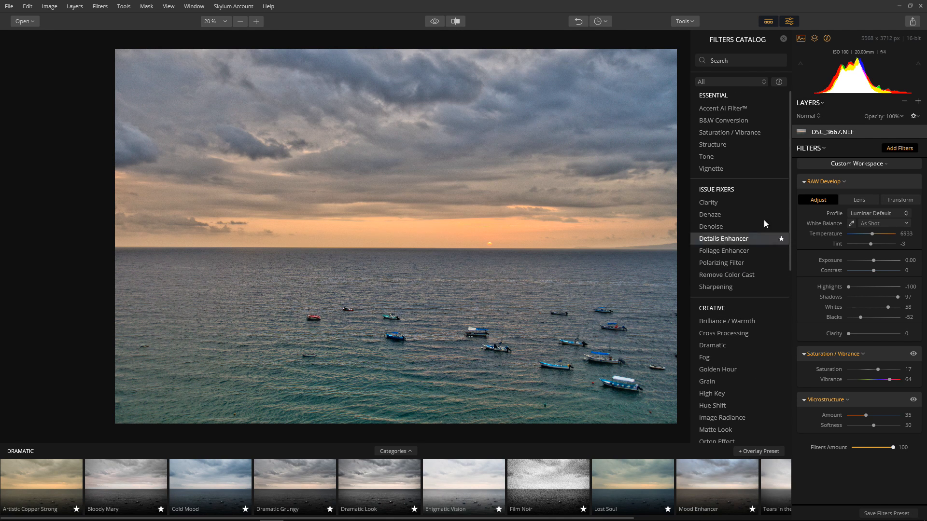
{"action": "left_click", "coordinate": [719, 109]}
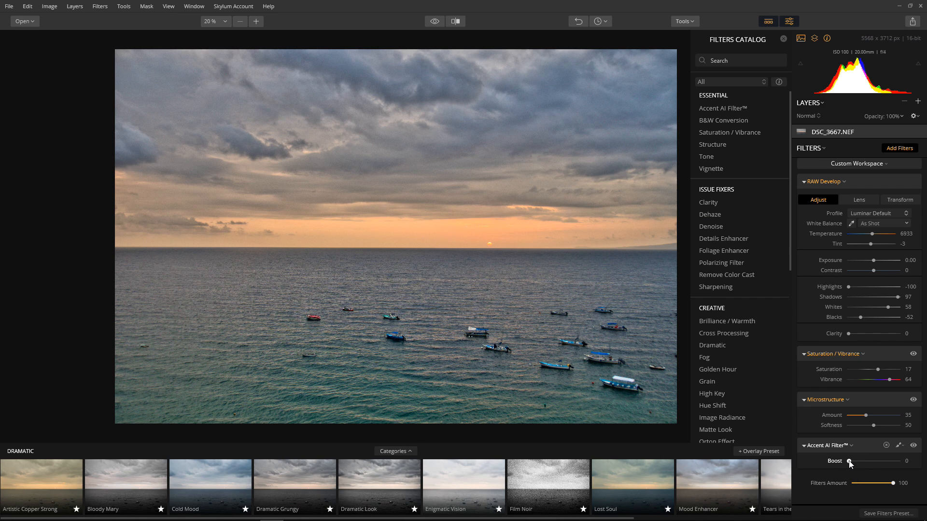
{"action": "left_click_drag", "start_coordinate": [850, 464], "coordinate": [911, 466]}
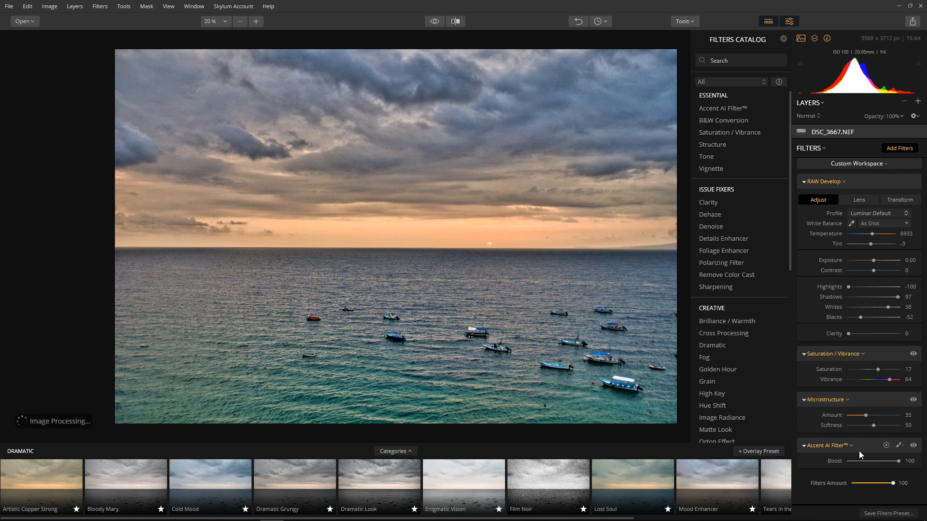
{"action": "left_click_drag", "start_coordinate": [899, 462], "coordinate": [890, 463]}
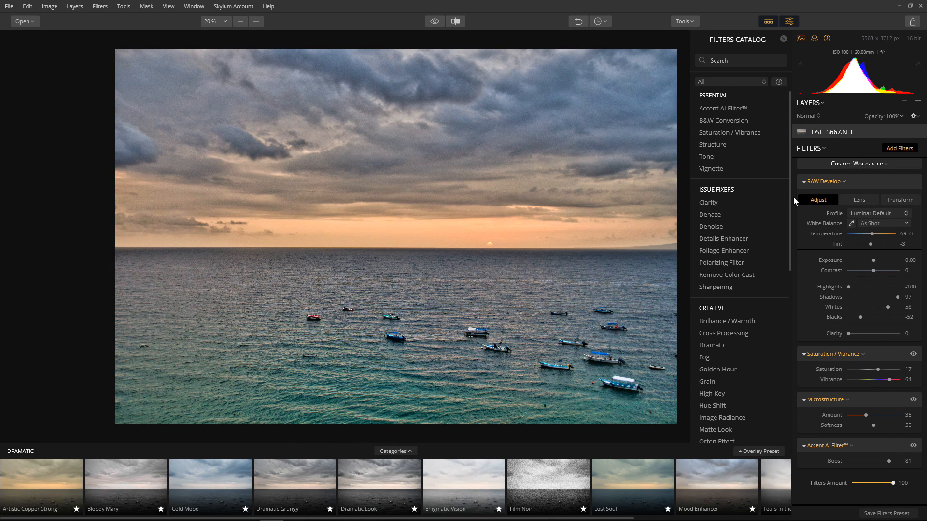
Add a Sunrays filter and place its sun center over the real sun on the horizon, at X 67 and Y 52
{"action": "left_click_drag", "start_coordinate": [792, 200], "coordinate": [792, 257]}
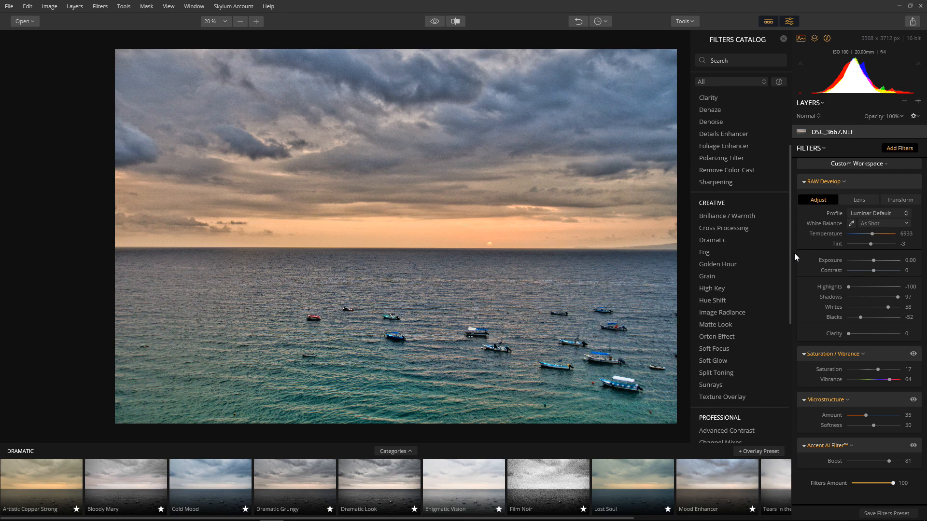
{"action": "left_click_drag", "start_coordinate": [790, 250], "coordinate": [790, 296]}
{"action": "left_click", "coordinate": [721, 295]}
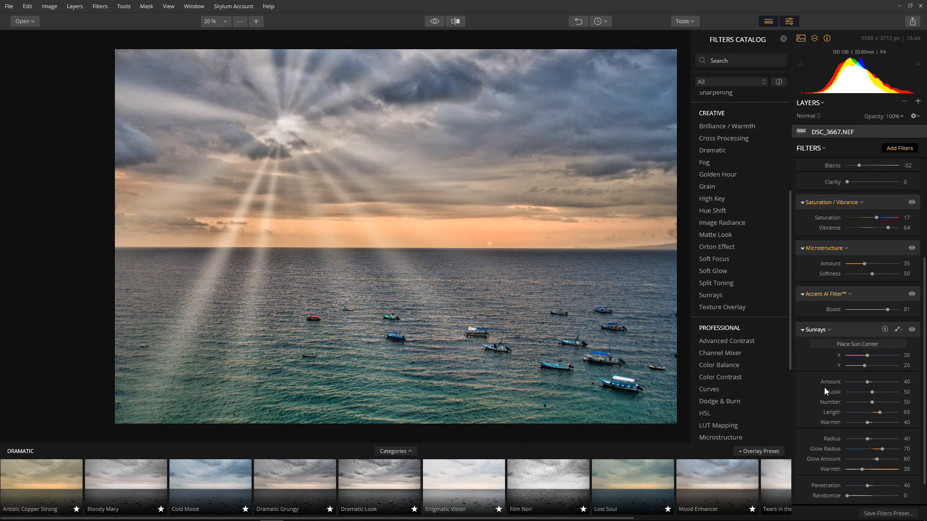
{"action": "scroll", "coordinate": [847, 376], "scroll_direction": "down", "scroll_amount": 1}
{"action": "scroll", "coordinate": [846, 375], "scroll_direction": "down", "scroll_amount": 1}
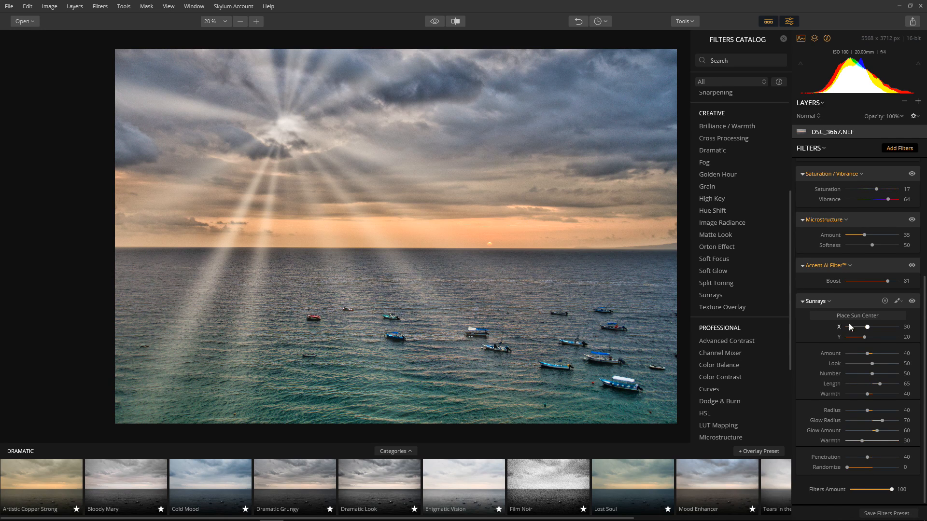
{"action": "left_click", "coordinate": [851, 315]}
{"action": "left_click_drag", "start_coordinate": [284, 124], "coordinate": [489, 244]}
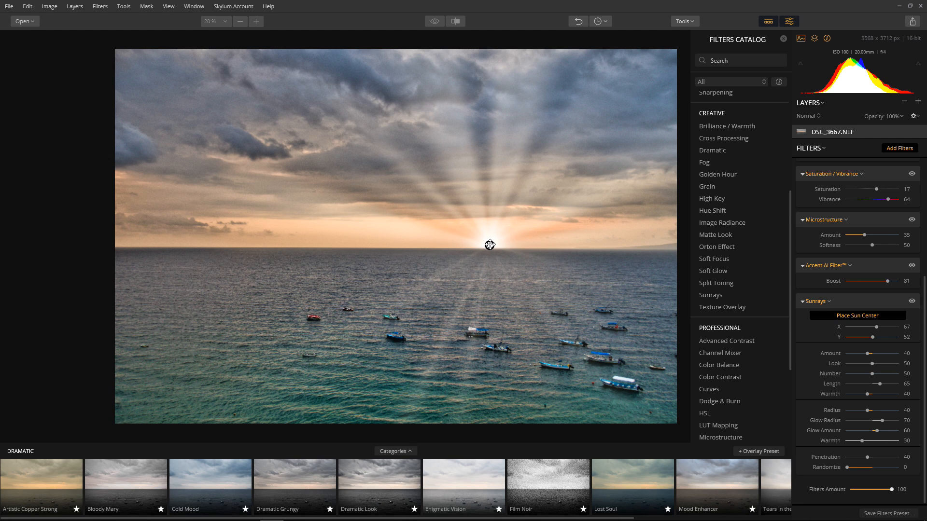
{"action": "left_click", "coordinate": [856, 319]}
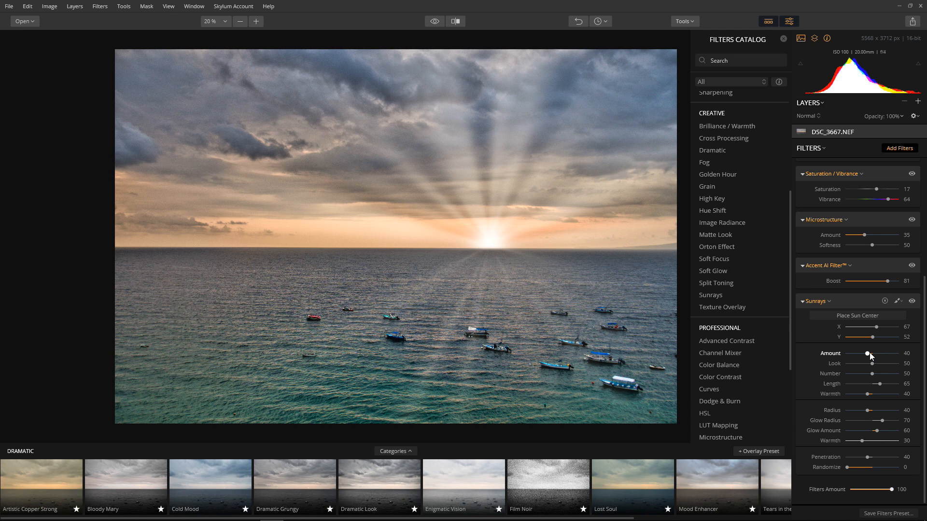
Set the Sunrays ray Warmth to 58, Amount to 21, sun Radius to 13 and glow Warmth to 52
{"action": "left_click_drag", "start_coordinate": [867, 394], "coordinate": [877, 396]}
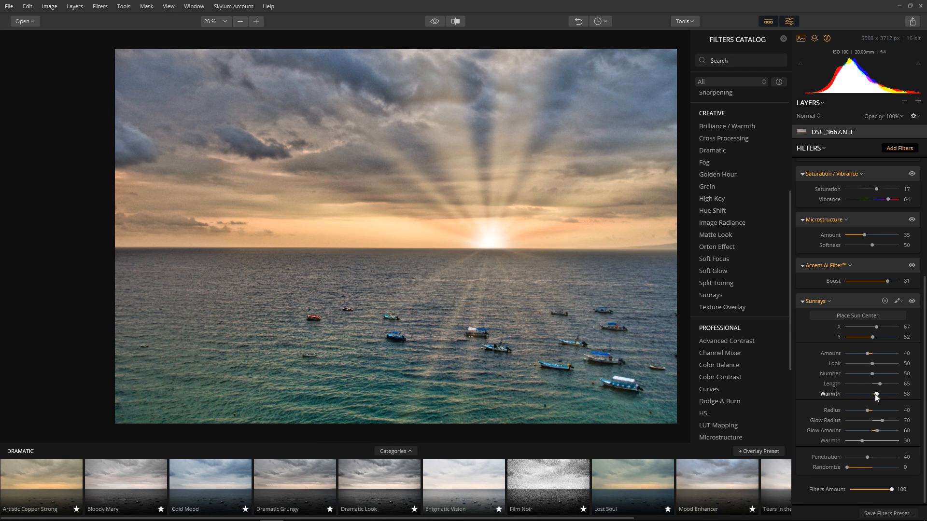
{"action": "left_click_drag", "start_coordinate": [867, 354], "coordinate": [859, 355]}
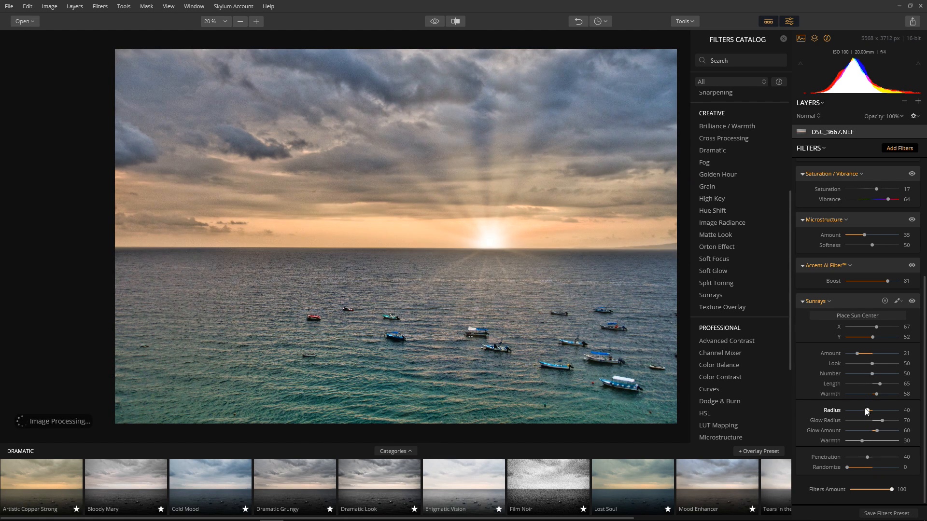
{"action": "left_click_drag", "start_coordinate": [868, 410], "coordinate": [855, 410]}
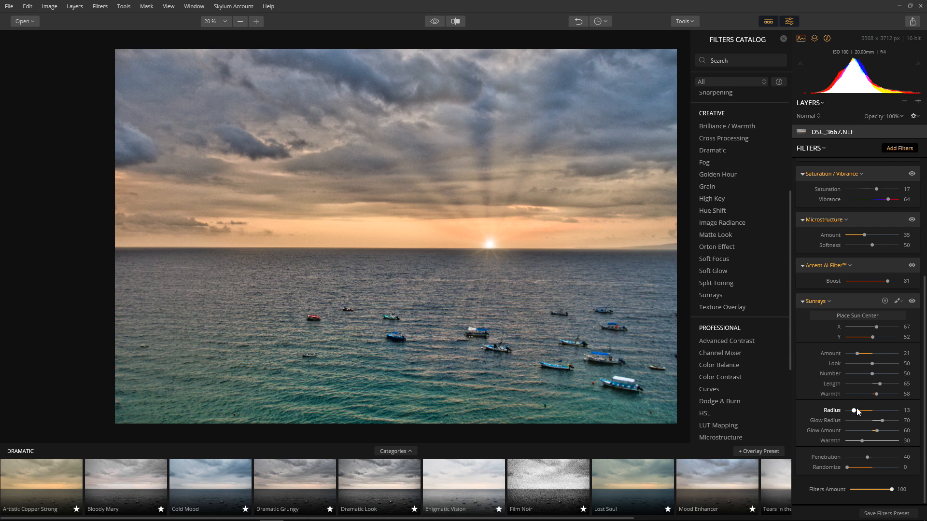
{"action": "left_click_drag", "start_coordinate": [862, 441], "coordinate": [873, 441]}
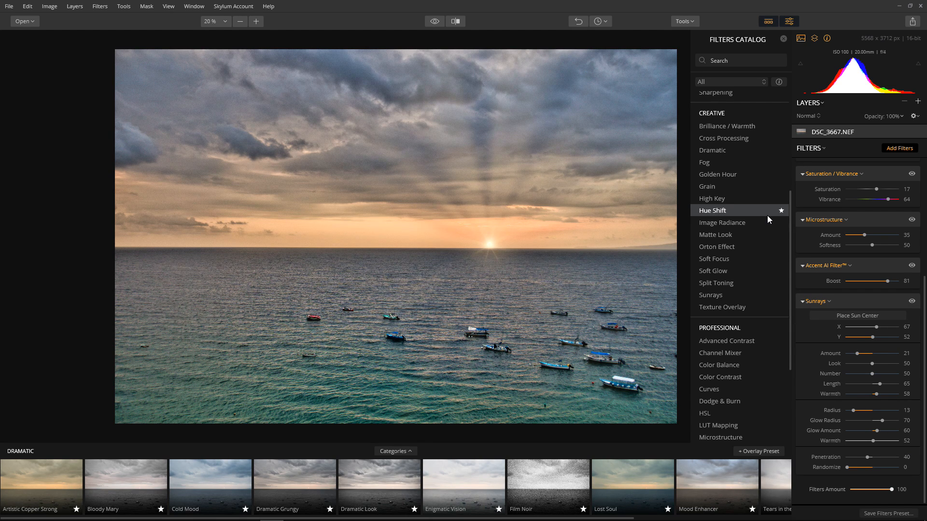
Compare the edited photo with the unedited original
{"action": "left_click", "coordinate": [434, 23]}
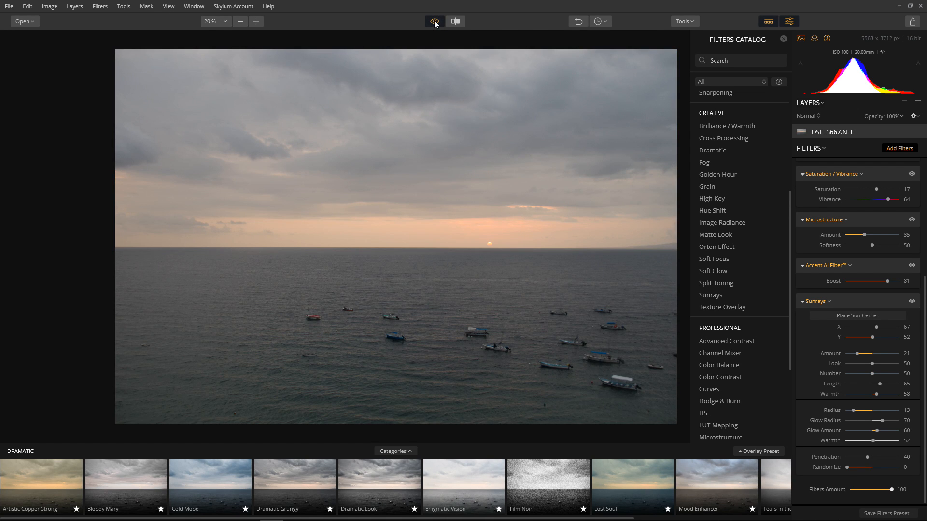
{"action": "left_click", "coordinate": [435, 23]}
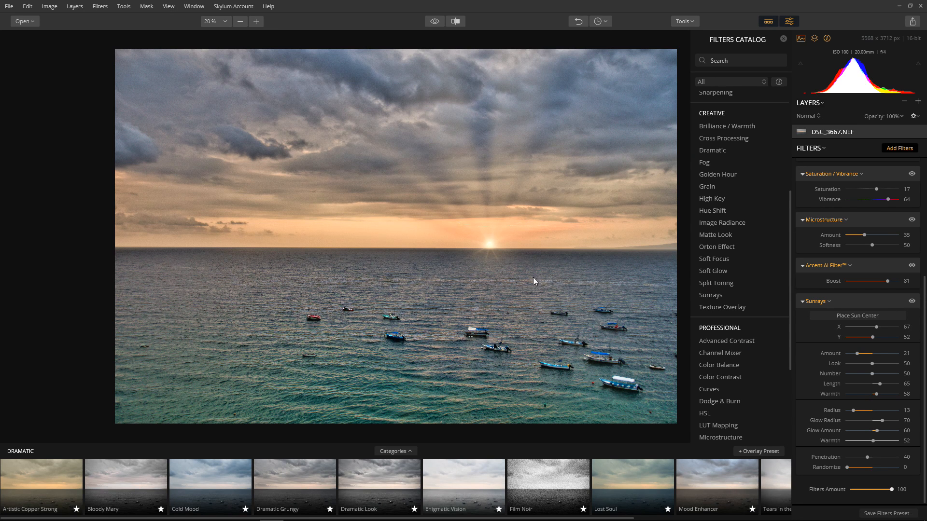
Hide the effect of the Sunrays, Accent AI, Microstructure and Saturation / Vibrance filters, leaving only RAW Develop active
{"action": "left_click", "coordinate": [912, 302]}
{"action": "left_click", "coordinate": [912, 265]}
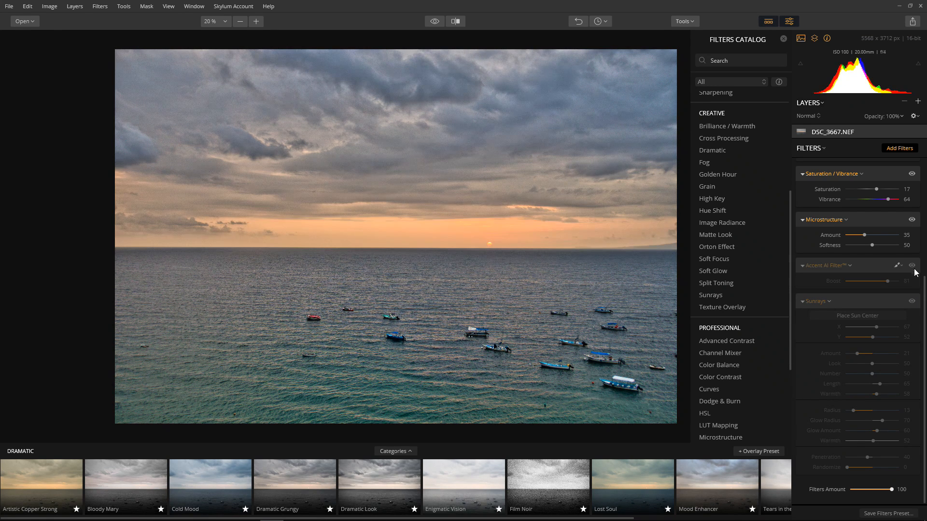
{"action": "scroll", "coordinate": [922, 290], "scroll_direction": "up", "scroll_amount": 5}
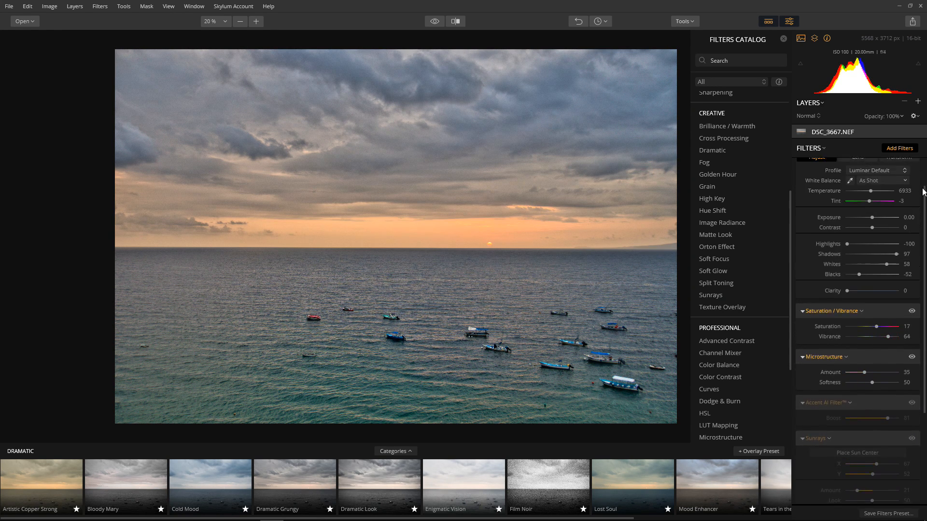
{"action": "left_click", "coordinate": [912, 365]}
{"action": "left_click", "coordinate": [911, 319]}
{"action": "scroll", "coordinate": [924, 289], "scroll_direction": "up", "scroll_amount": 1}
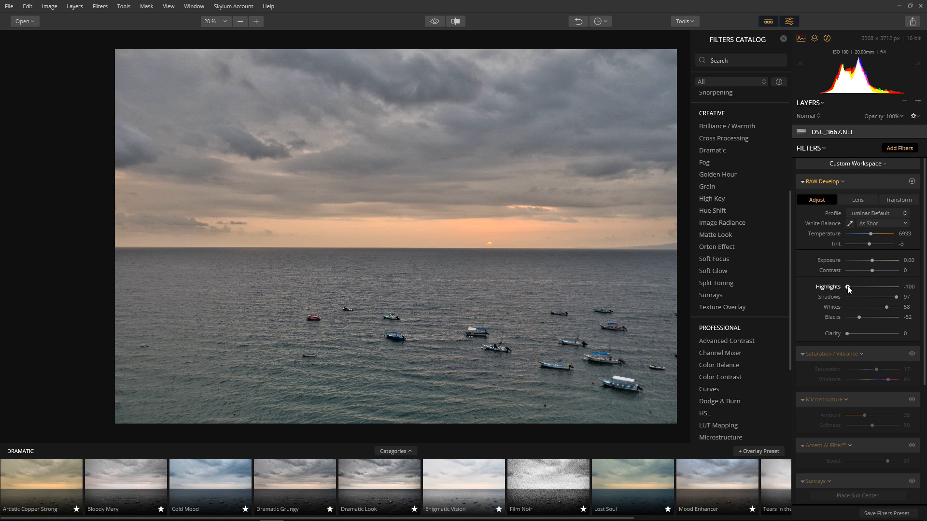
Set the RAW Develop Highlights to -100 and Shadows to 99, and check highlight clipping around the sun at 100% zoom
{"action": "mouse_move", "coordinate": [848, 286]}
{"action": "left_mouse_down"}
{"action": "mouse_move", "coordinate": [864, 286]}
{"action": "mouse_move", "coordinate": [842, 285]}
{"action": "left_mouse_up"}
{"action": "mouse_move", "coordinate": [895, 299]}
{"action": "left_mouse_down"}
{"action": "mouse_move", "coordinate": [873, 300]}
{"action": "mouse_move", "coordinate": [898, 299]}
{"action": "left_mouse_up"}
{"action": "left_click", "coordinate": [917, 65]}
{"action": "left_click", "coordinate": [494, 245]}
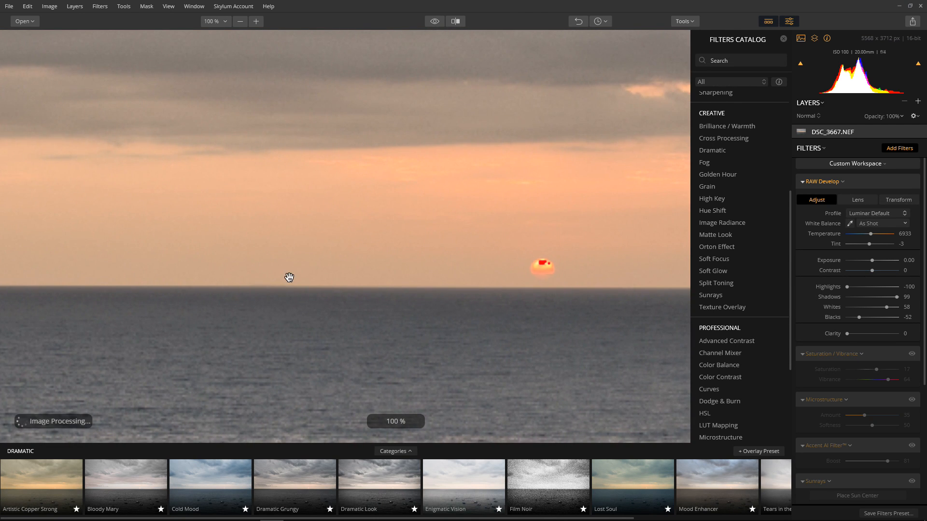
{"action": "left_click", "coordinate": [918, 65]}
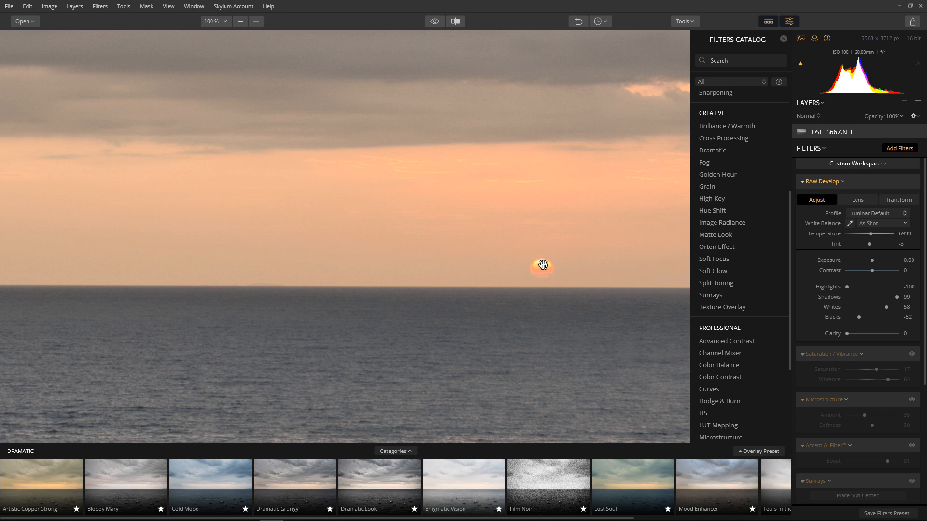
{"action": "left_click", "coordinate": [918, 63]}
Try Highlights at 100 and Whites at 100 while checking the highlight clipping overlay on the sky
{"action": "left_click_drag", "start_coordinate": [847, 287], "coordinate": [900, 287]}
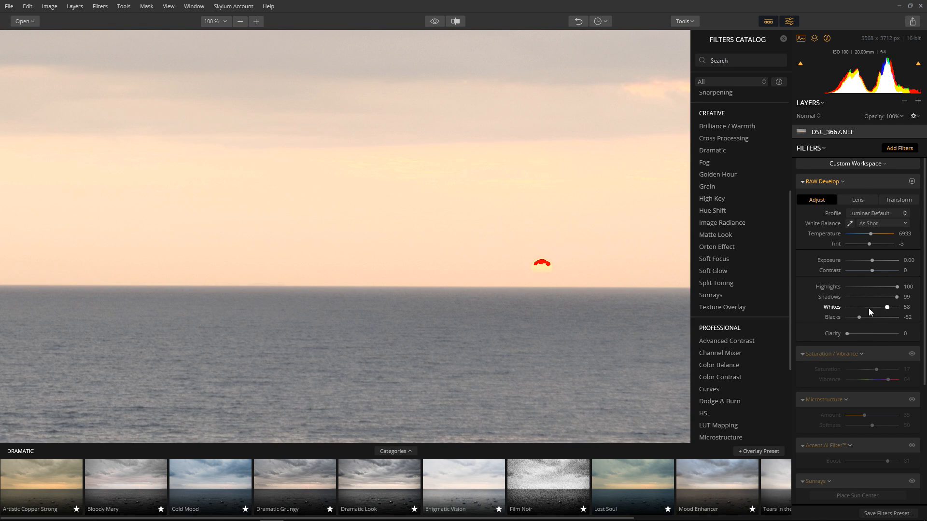
{"action": "left_click_drag", "start_coordinate": [887, 307], "coordinate": [897, 308]}
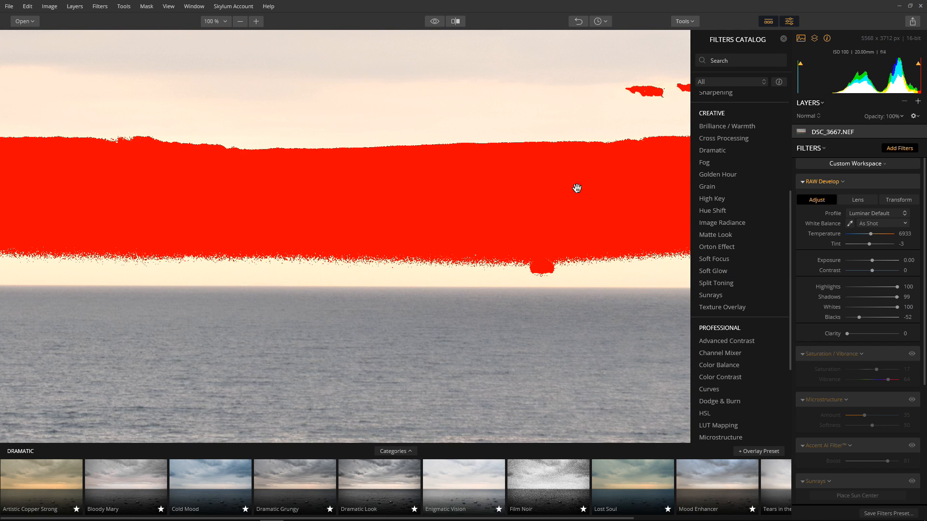
{"action": "left_click", "coordinate": [920, 66]}
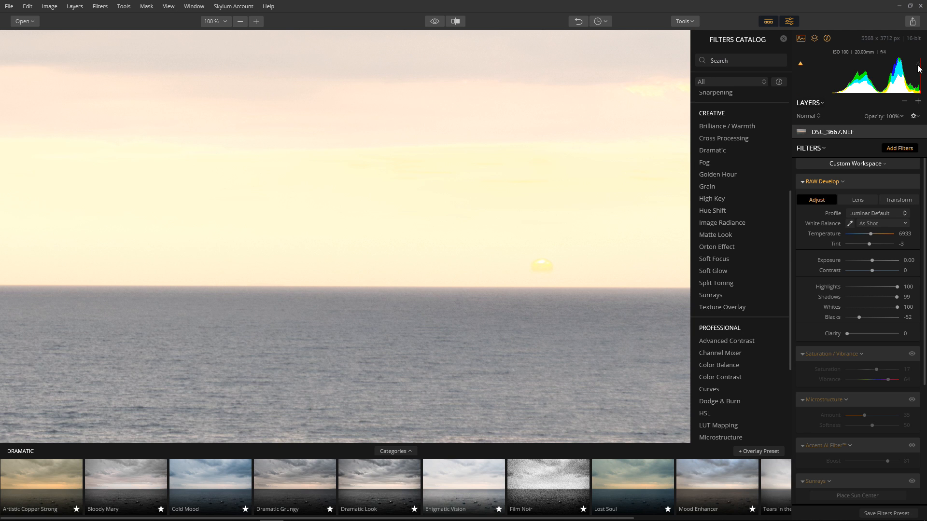
{"action": "left_click", "coordinate": [920, 66]}
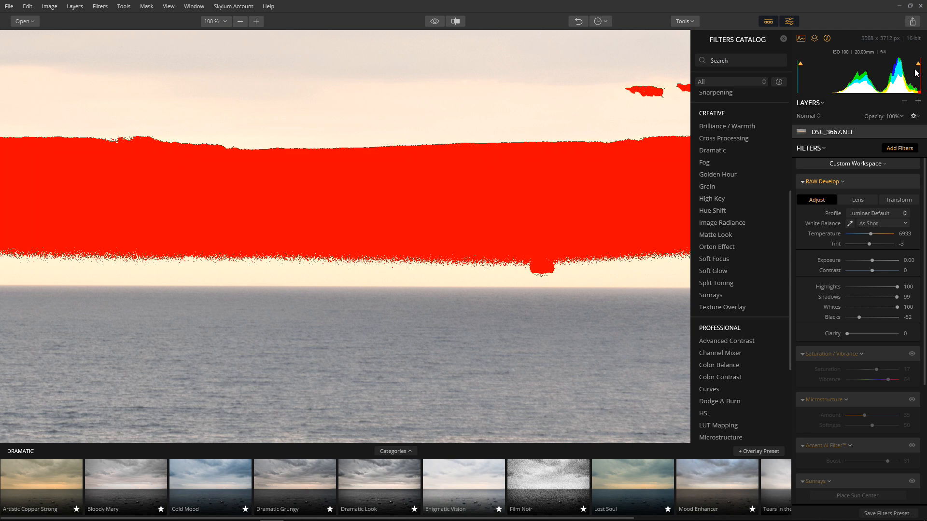
Bring the RAW Develop Highlights back to -100 and set Whites to 7
{"action": "left_click_drag", "start_coordinate": [897, 288], "coordinate": [854, 287]}
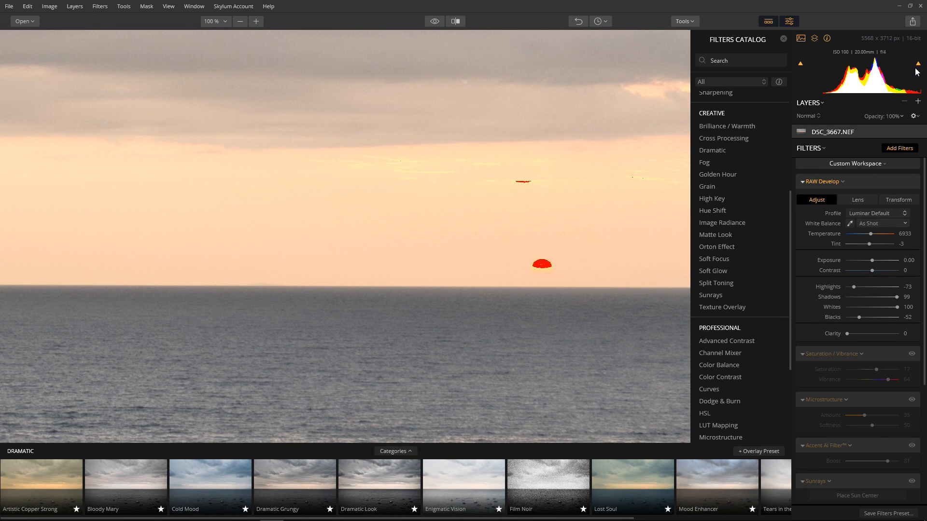
{"action": "left_click_drag", "start_coordinate": [855, 289], "coordinate": [846, 288]}
{"action": "left_click_drag", "start_coordinate": [896, 308], "coordinate": [875, 308]}
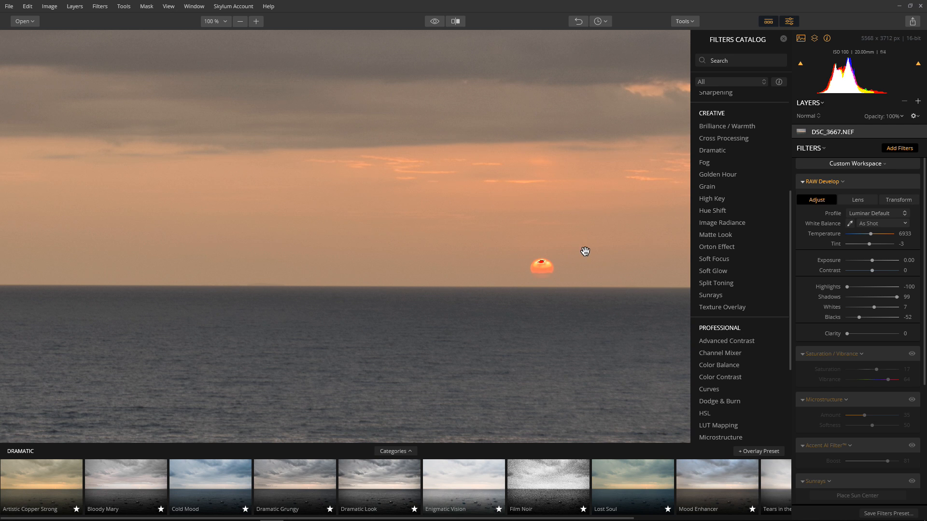
Check shadow clipping over the boats with Blacks at -100, and set Blacks to -9
{"action": "left_click_drag", "start_coordinate": [552, 377], "coordinate": [493, 77]}
{"action": "left_click_drag", "start_coordinate": [503, 294], "coordinate": [501, 102]}
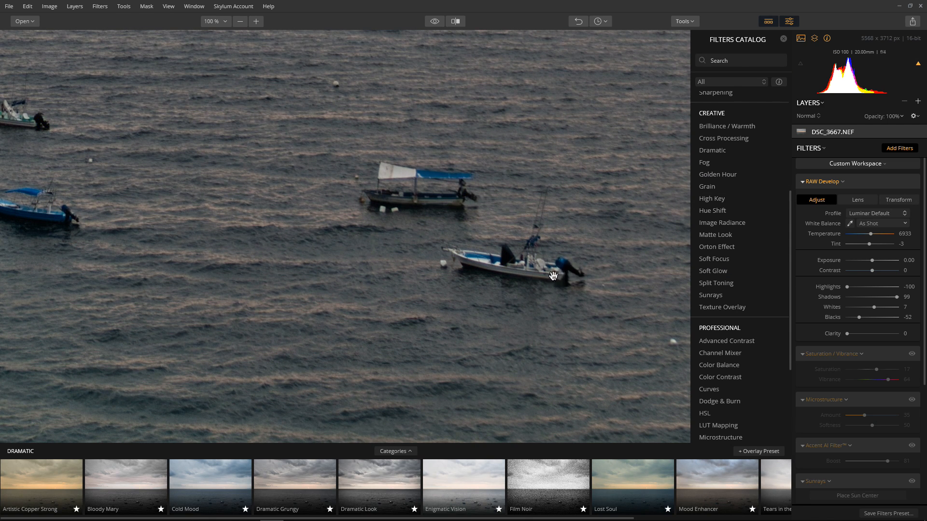
{"action": "left_click", "coordinate": [800, 62]}
{"action": "left_click", "coordinate": [801, 63]}
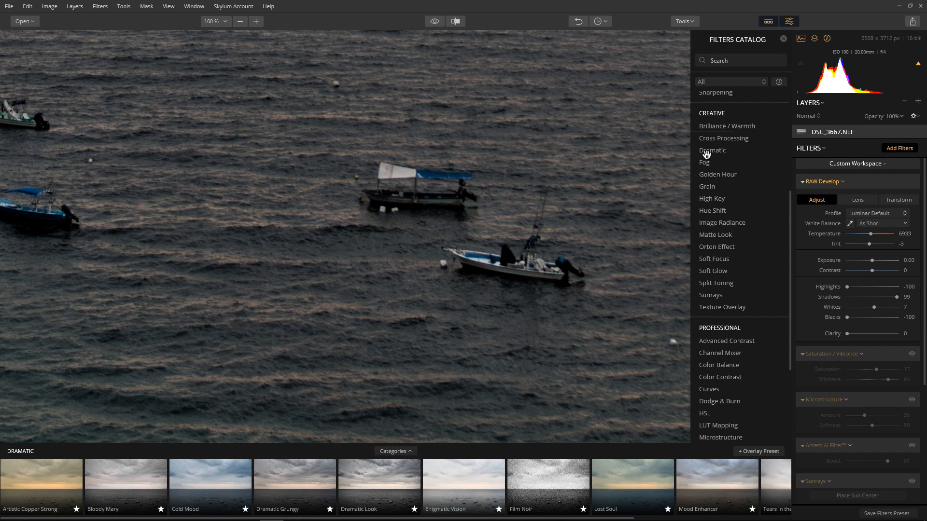
{"action": "left_click", "coordinate": [800, 63]}
{"action": "left_click_drag", "start_coordinate": [848, 318], "coordinate": [871, 319]}
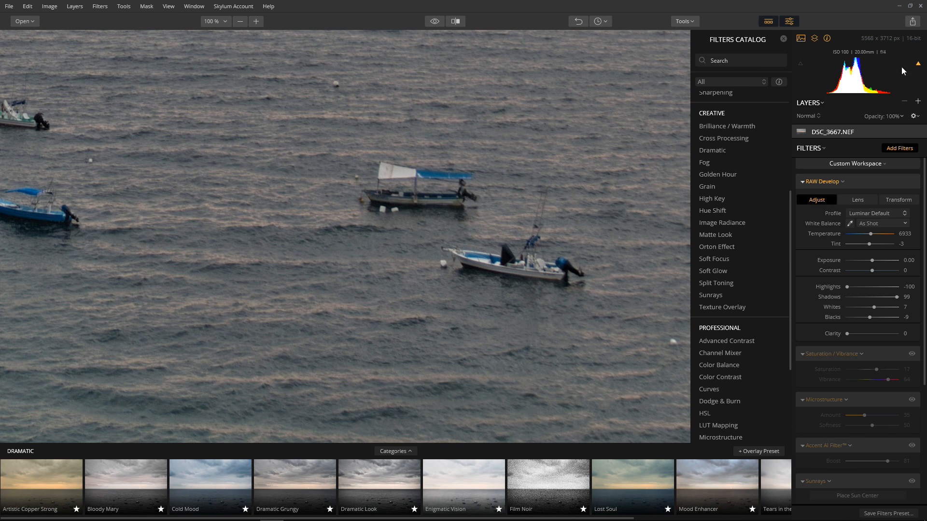
Fit the whole photo in view and compare the RAW Develop result with the unedited original
{"action": "left_click", "coordinate": [655, 198]}
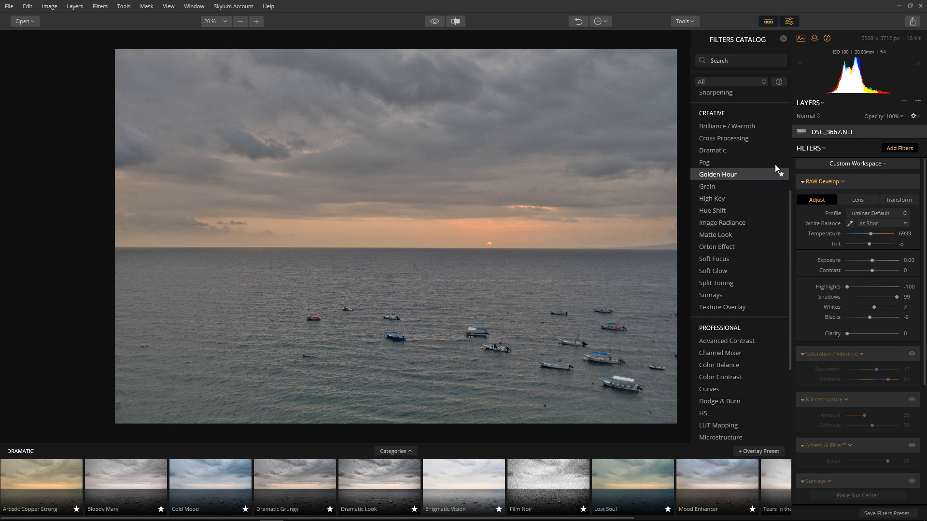
{"action": "left_click", "coordinate": [434, 22]}
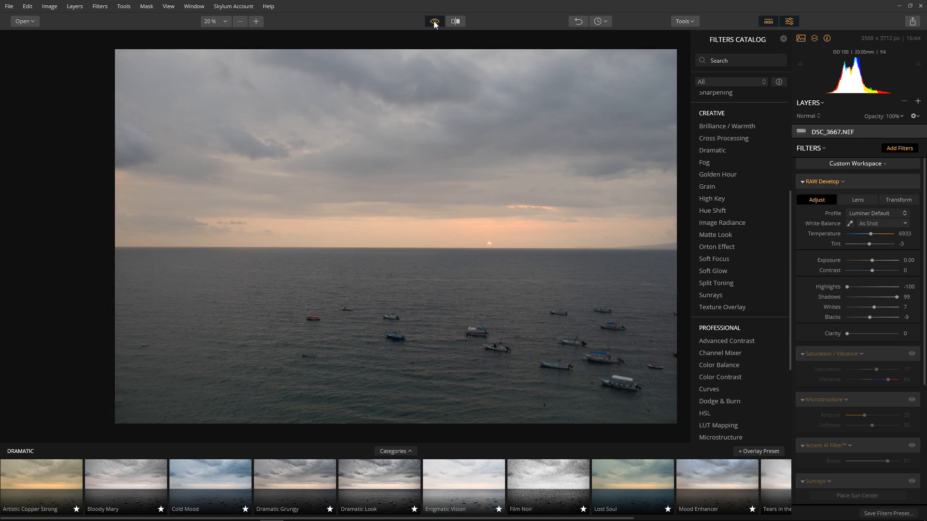
{"action": "left_click", "coordinate": [434, 22]}
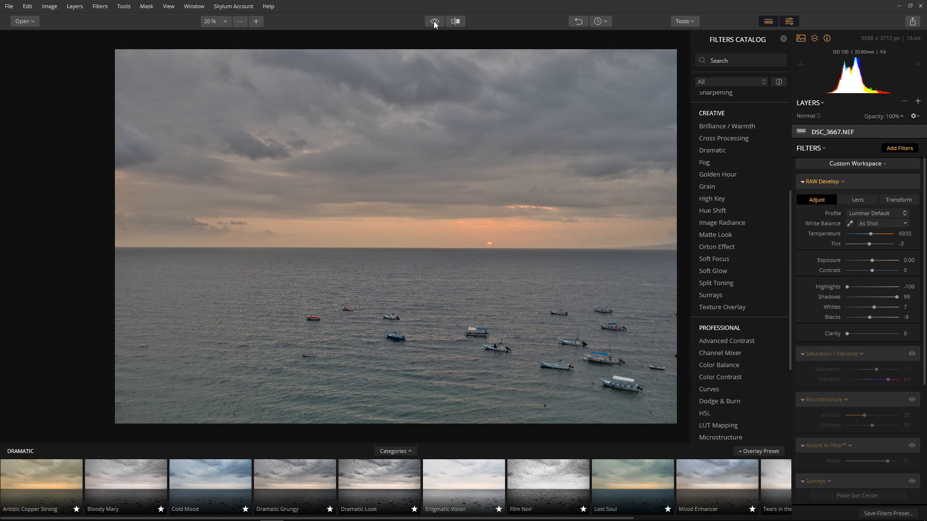
Turn the Saturation / Vibrance filter back on and set Vibrance to 56 and Saturation to 10
{"action": "left_click", "coordinate": [912, 354]}
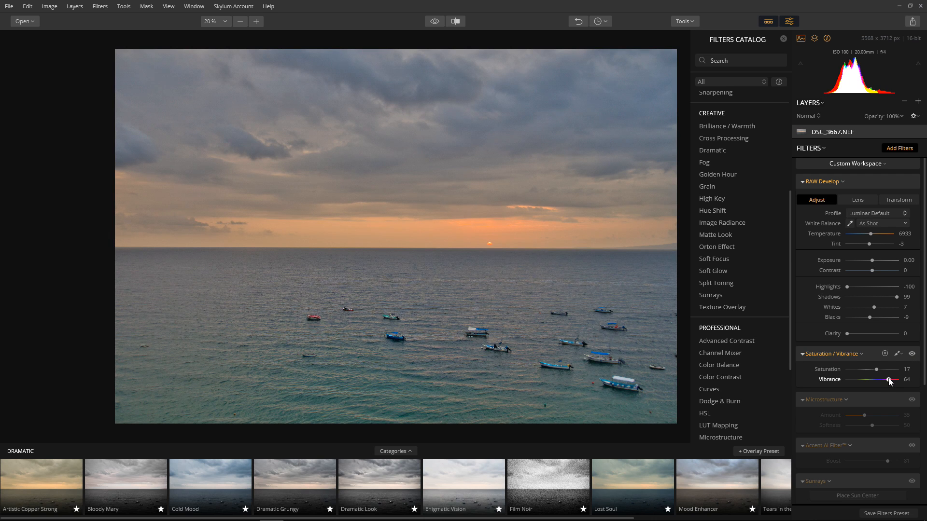
{"action": "left_click_drag", "start_coordinate": [890, 381], "coordinate": [888, 382]}
{"action": "mouse_move", "coordinate": [878, 371]}
{"action": "left_mouse_down"}
{"action": "mouse_move", "coordinate": [893, 370]}
{"action": "mouse_move", "coordinate": [886, 371]}
{"action": "left_mouse_up"}
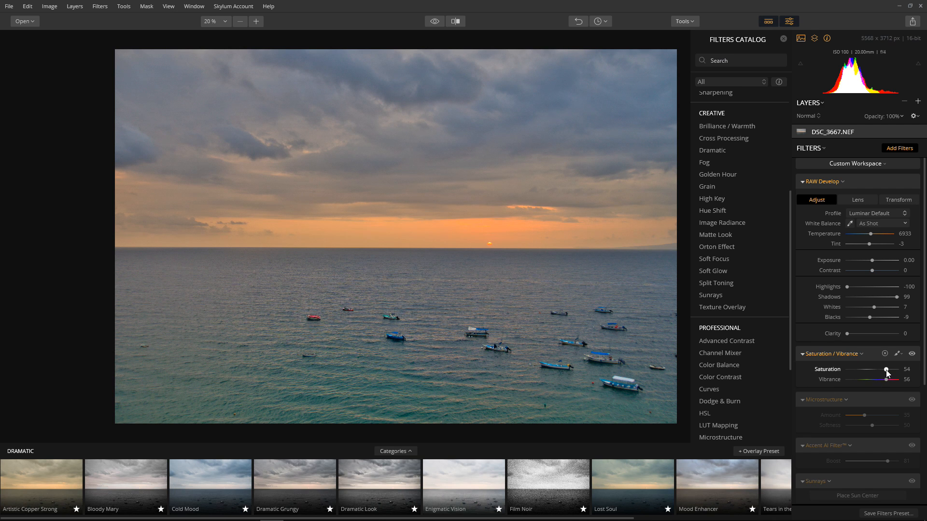
{"action": "left_click_drag", "start_coordinate": [893, 369], "coordinate": [874, 370]}
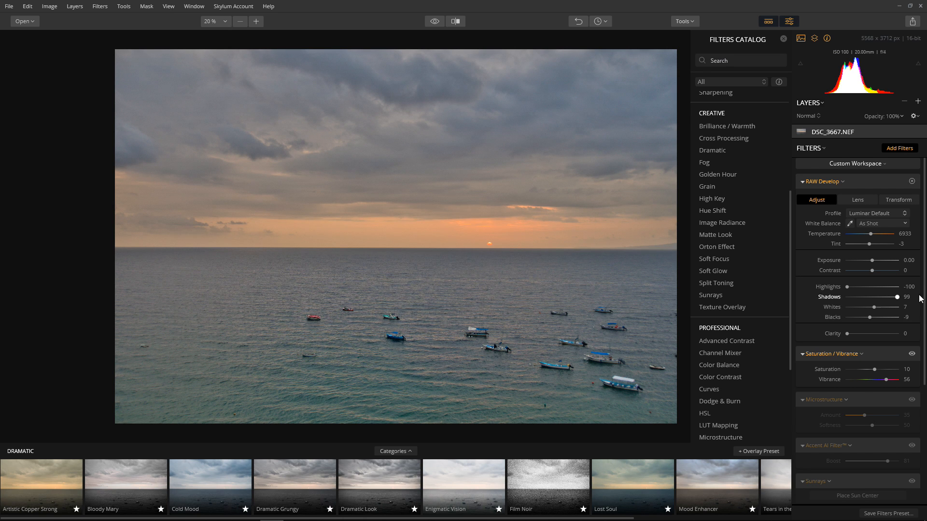
Turn the Microstructure filter back on, try several strengths, and settle on Amount 50 and Softness 50
{"action": "scroll", "coordinate": [824, 295], "scroll_direction": "down", "scroll_amount": 3}
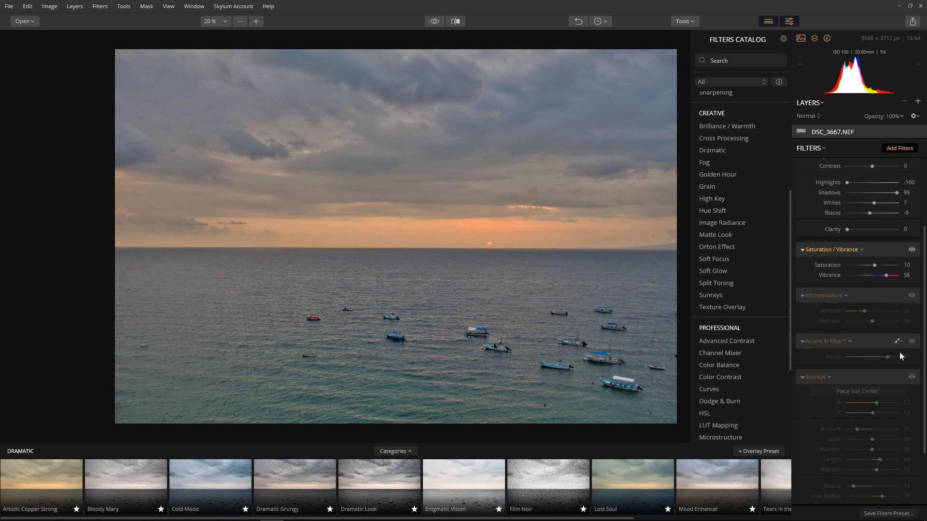
{"action": "left_click", "coordinate": [912, 296]}
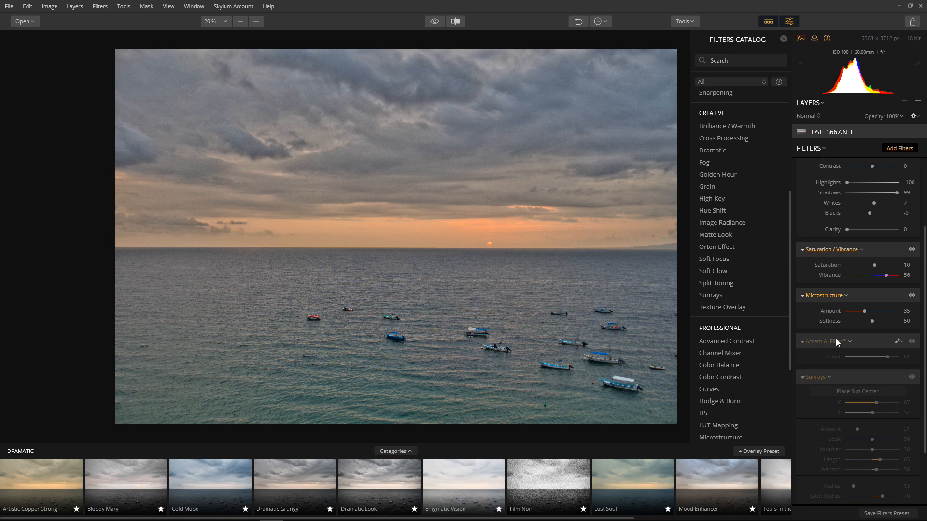
{"action": "left_click", "coordinate": [912, 296]}
{"action": "left_click", "coordinate": [912, 296]}
{"action": "left_click_drag", "start_coordinate": [887, 311], "coordinate": [882, 311]}
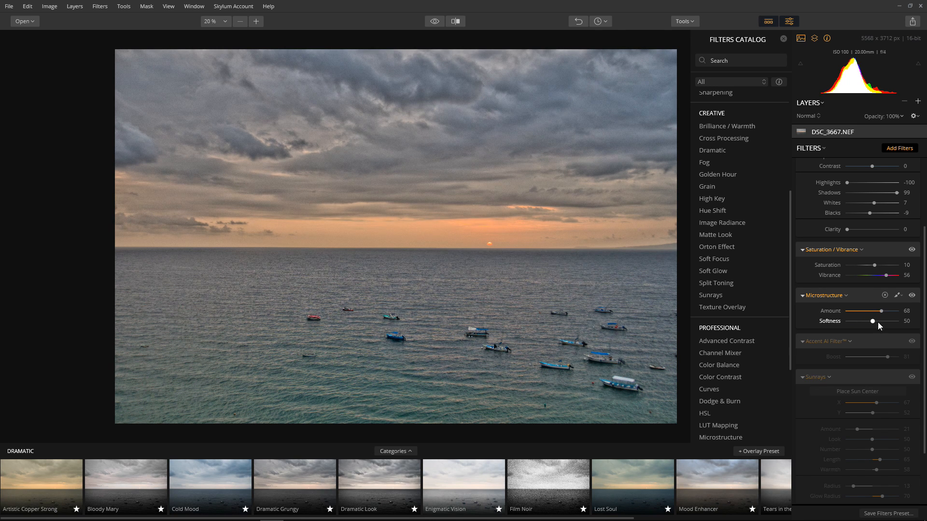
{"action": "left_click_drag", "start_coordinate": [880, 311], "coordinate": [852, 313]}
{"action": "mouse_move", "coordinate": [872, 322]}
{"action": "left_mouse_down"}
{"action": "mouse_move", "coordinate": [899, 324]}
{"action": "mouse_move", "coordinate": [847, 322]}
{"action": "mouse_move", "coordinate": [894, 322]}
{"action": "mouse_move", "coordinate": [875, 323]}
{"action": "left_mouse_up"}
{"action": "double_click", "coordinate": [832, 322]}
{"action": "left_click_drag", "start_coordinate": [873, 321], "coordinate": [895, 321]}
{"action": "double_click", "coordinate": [827, 322]}
Turn the Accent AI Filter back on and set its Boost to 86
{"action": "scroll", "coordinate": [925, 290], "scroll_direction": "down", "scroll_amount": 3}
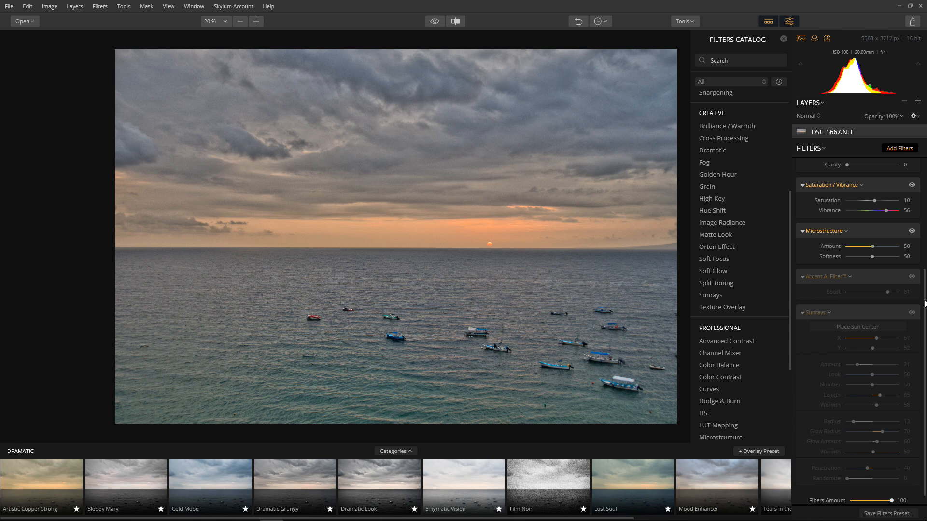
{"action": "left_click", "coordinate": [911, 277]}
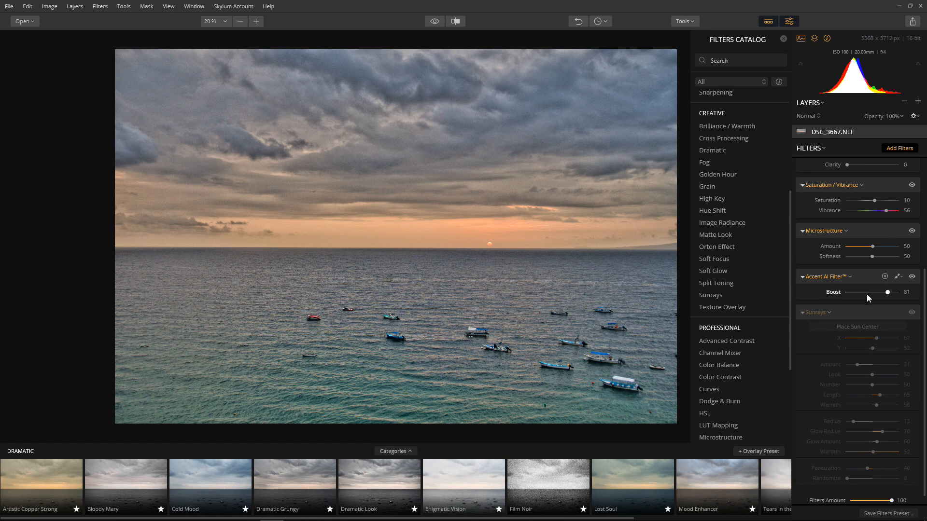
{"action": "left_click_drag", "start_coordinate": [888, 293], "coordinate": [899, 292]}
{"action": "mouse_move", "coordinate": [897, 292]}
{"action": "left_mouse_down"}
{"action": "mouse_move", "coordinate": [851, 292]}
{"action": "mouse_move", "coordinate": [893, 292]}
{"action": "left_mouse_up"}
Turn the Sunrays filter back on and check where its sun center is placed
{"action": "scroll", "coordinate": [876, 325], "scroll_direction": "down", "scroll_amount": 1}
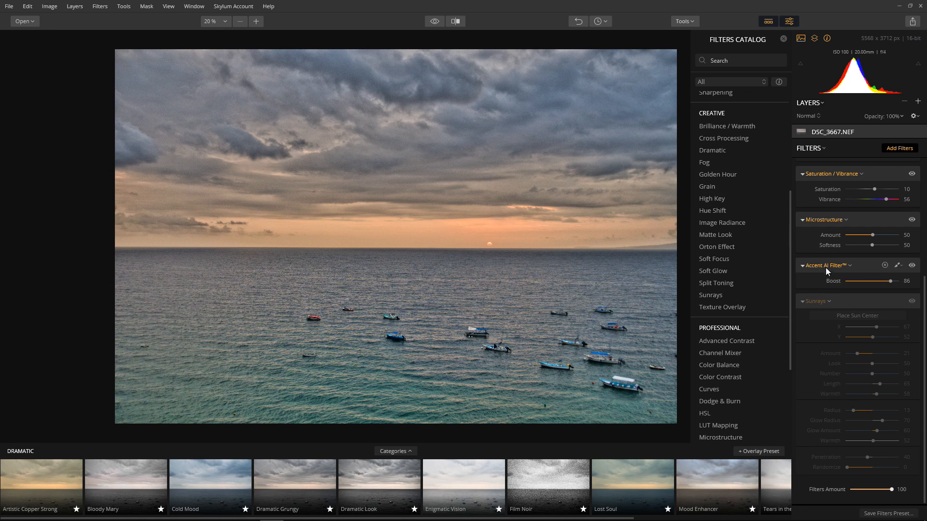
{"action": "left_click", "coordinate": [912, 302]}
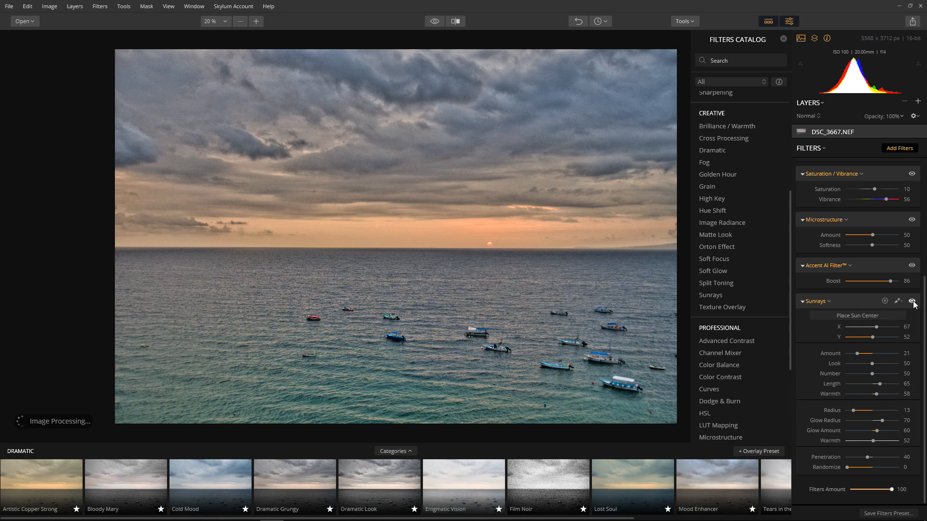
{"action": "left_click", "coordinate": [859, 316]}
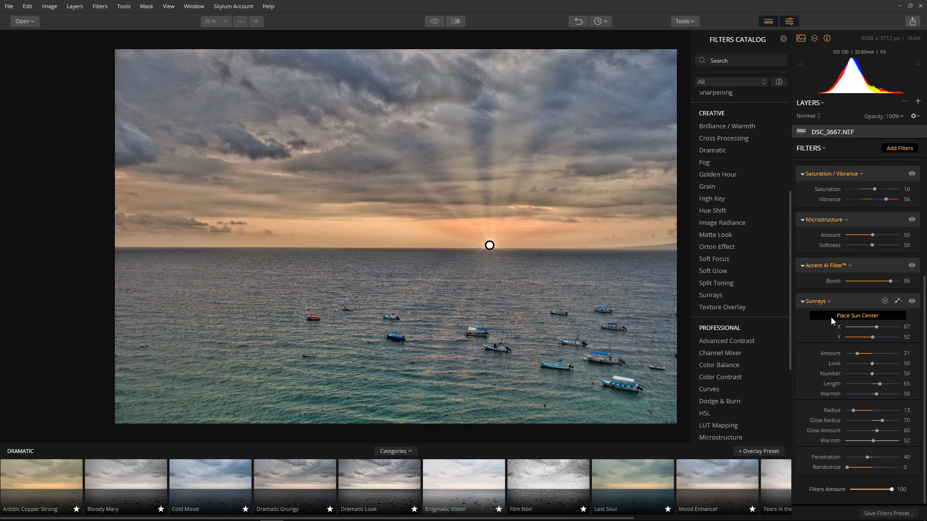
{"action": "left_click", "coordinate": [849, 315]}
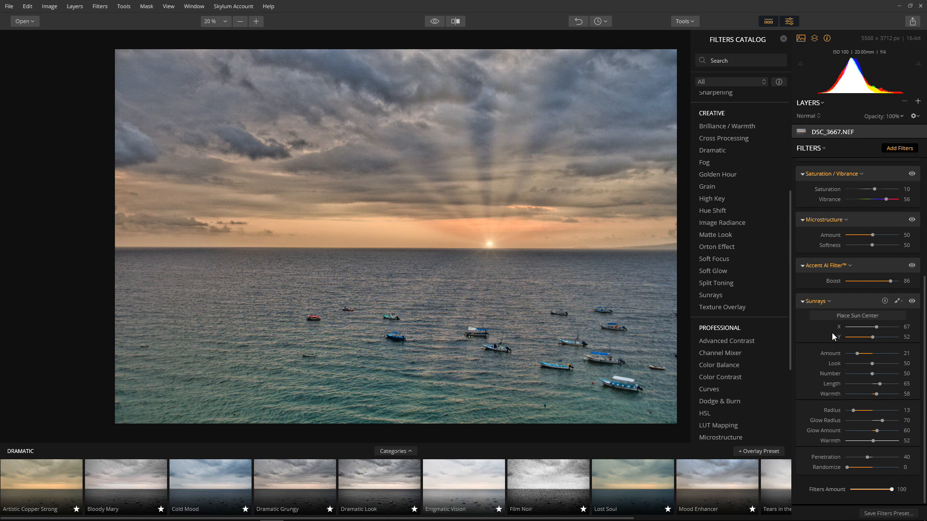
Set the Sunrays Amount to 57, Look 43, Number 29, Length 43, ray Warmth 57, sun Radius 62, Glow Radius 84 and Glow Amount 73
{"action": "left_click_drag", "start_coordinate": [858, 353], "coordinate": [870, 395]}
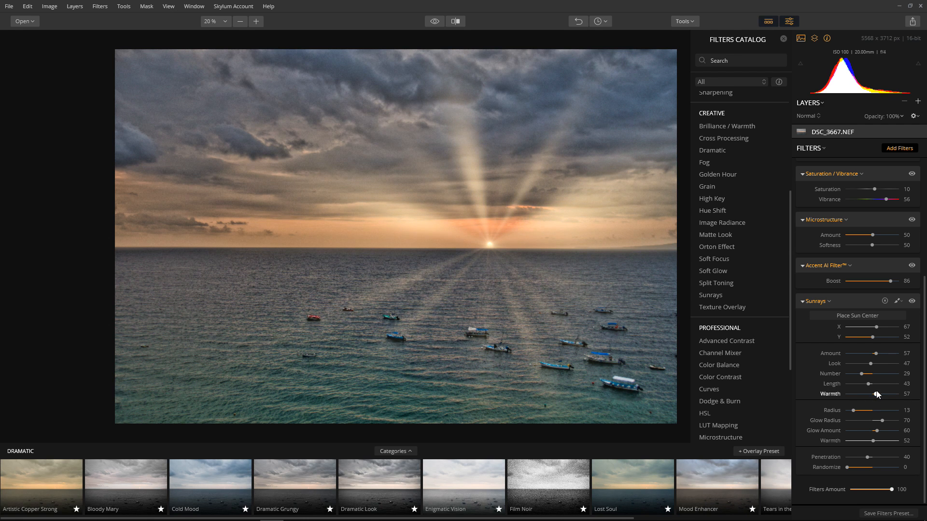
{"action": "left_click_drag", "start_coordinate": [871, 364], "coordinate": [869, 365]}
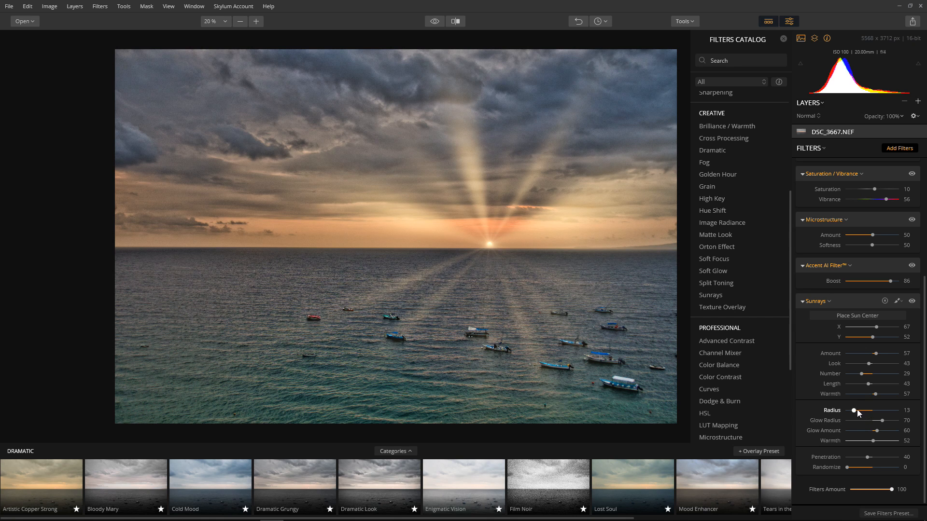
{"action": "left_click_drag", "start_coordinate": [857, 410], "coordinate": [877, 411]}
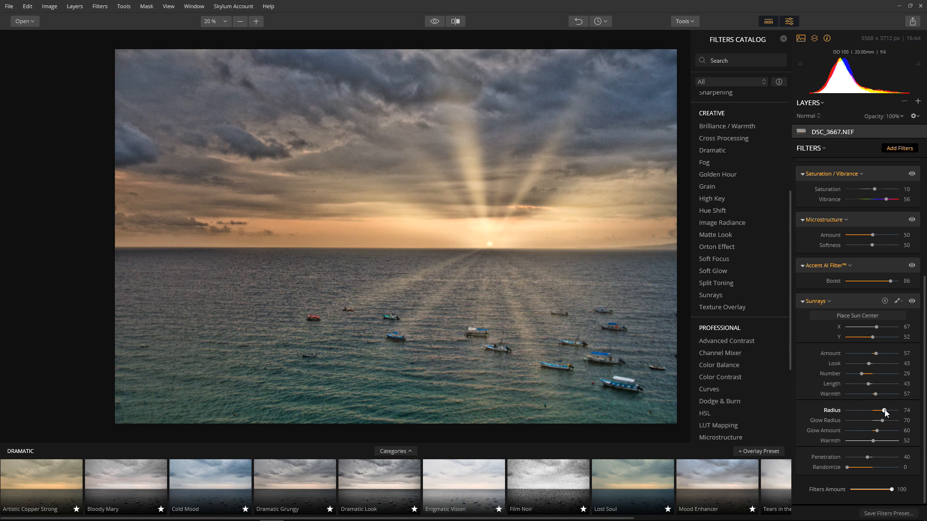
{"action": "left_click_drag", "start_coordinate": [887, 412], "coordinate": [880, 413]}
{"action": "mouse_move", "coordinate": [882, 420]}
{"action": "left_mouse_down"}
{"action": "mouse_move", "coordinate": [898, 421]}
{"action": "mouse_move", "coordinate": [841, 416]}
{"action": "mouse_move", "coordinate": [889, 414]}
{"action": "mouse_move", "coordinate": [862, 433]}
{"action": "mouse_move", "coordinate": [883, 431]}
{"action": "left_mouse_up"}
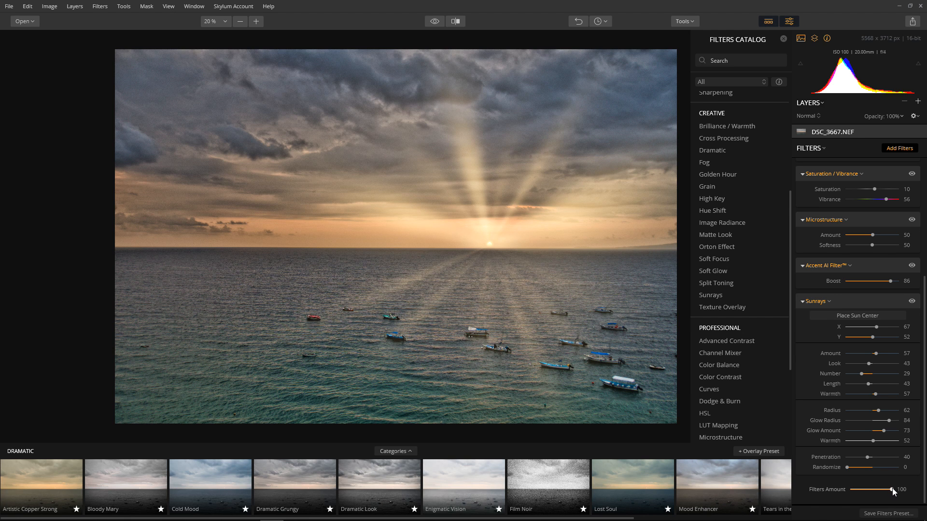
Test the overall Filters Amount, return it to 100, and compare the finished edit with the unedited original
{"action": "mouse_move", "coordinate": [890, 491]}
{"action": "left_mouse_down"}
{"action": "mouse_move", "coordinate": [863, 492]}
{"action": "mouse_move", "coordinate": [889, 489]}
{"action": "left_mouse_up"}
{"action": "mouse_move", "coordinate": [892, 488]}
{"action": "left_mouse_down"}
{"action": "mouse_move", "coordinate": [858, 490]}
{"action": "mouse_move", "coordinate": [902, 493]}
{"action": "left_mouse_up"}
{"action": "left_click", "coordinate": [435, 21]}
{"action": "left_click", "coordinate": [435, 22]}
{"action": "left_click", "coordinate": [435, 22]}
{"action": "left_click", "coordinate": [435, 22]}
Open DSC_3404.NEF from the Photos folder, discarding the unsaved changes to DSC_3667.NEF
{"action": "left_click", "coordinate": [31, 23]}
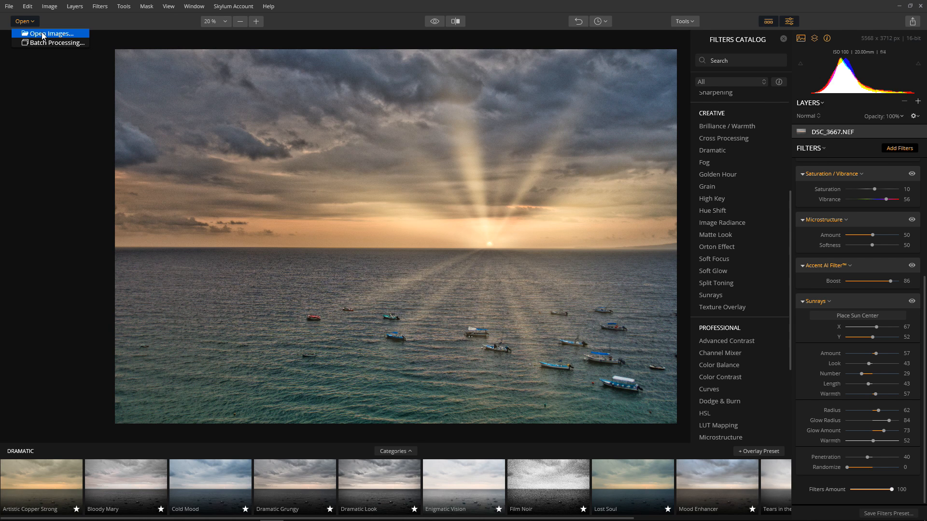
{"action": "left_click", "coordinate": [43, 35]}
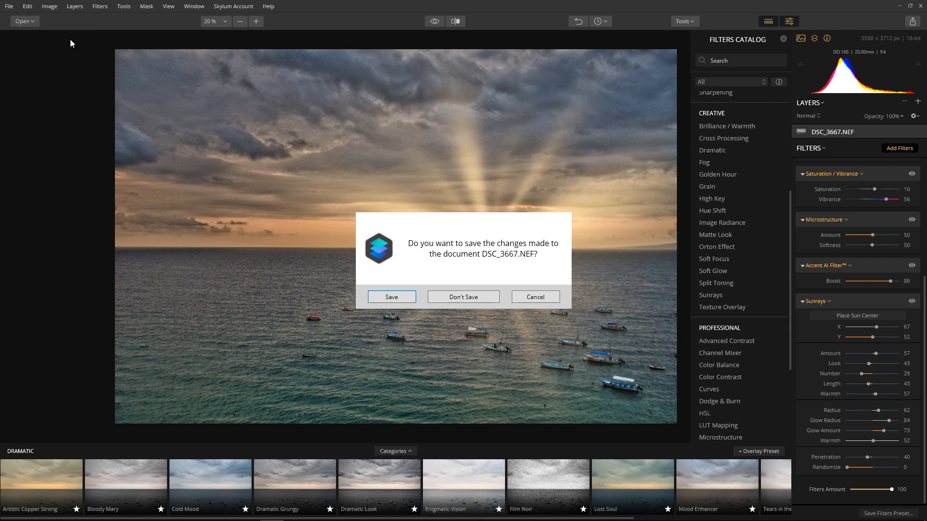
{"action": "left_click", "coordinate": [462, 299]}
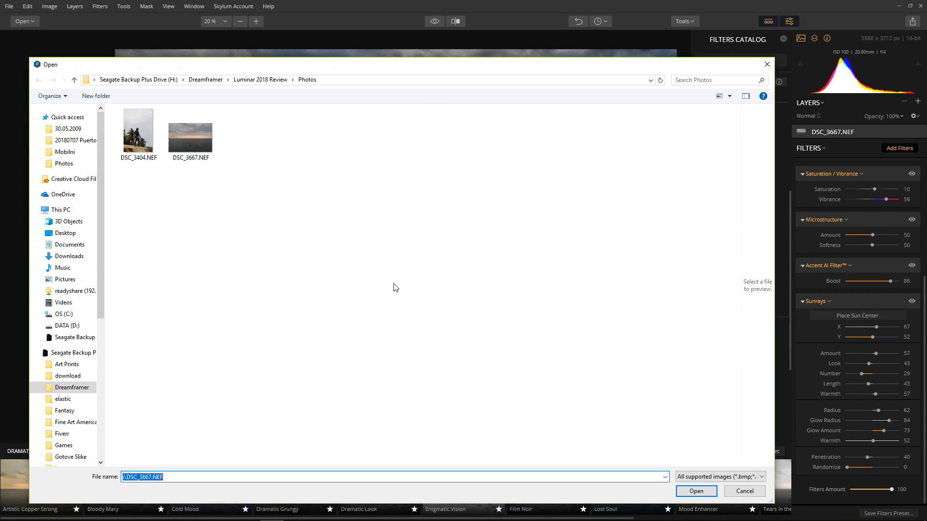
{"action": "left_click", "coordinate": [139, 133]}
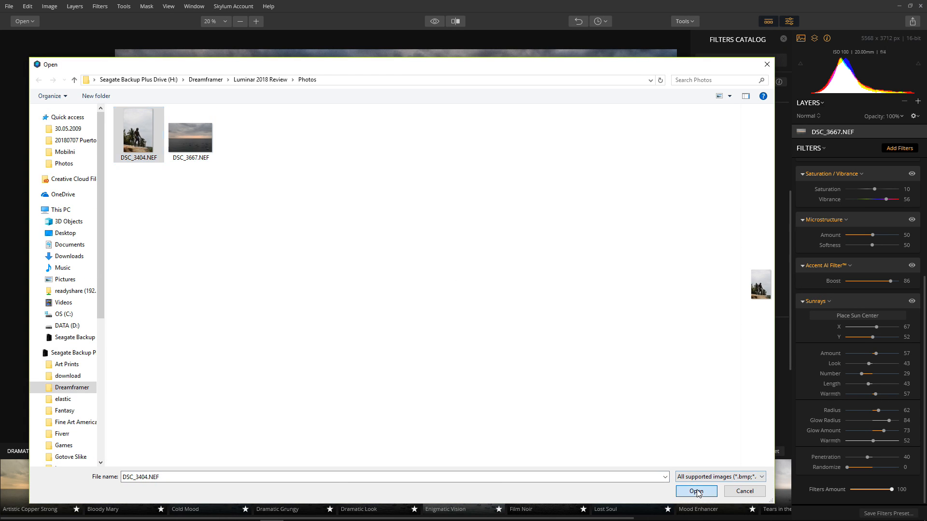
{"action": "left_click", "coordinate": [698, 492]}
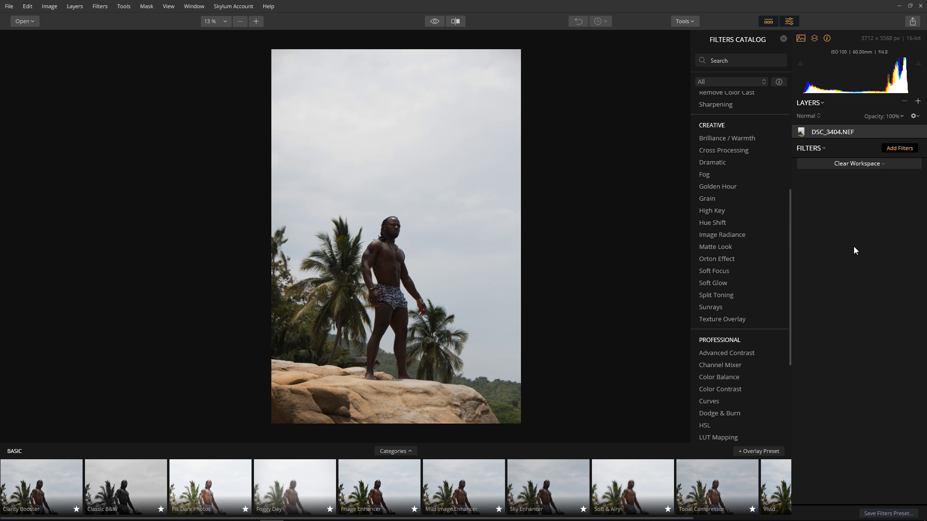
Add a RAW Develop filter and enable its automatic Lens Distortion and Chromatic Aberration corrections
{"action": "scroll", "coordinate": [770, 245], "scroll_direction": "up", "scroll_amount": 4}
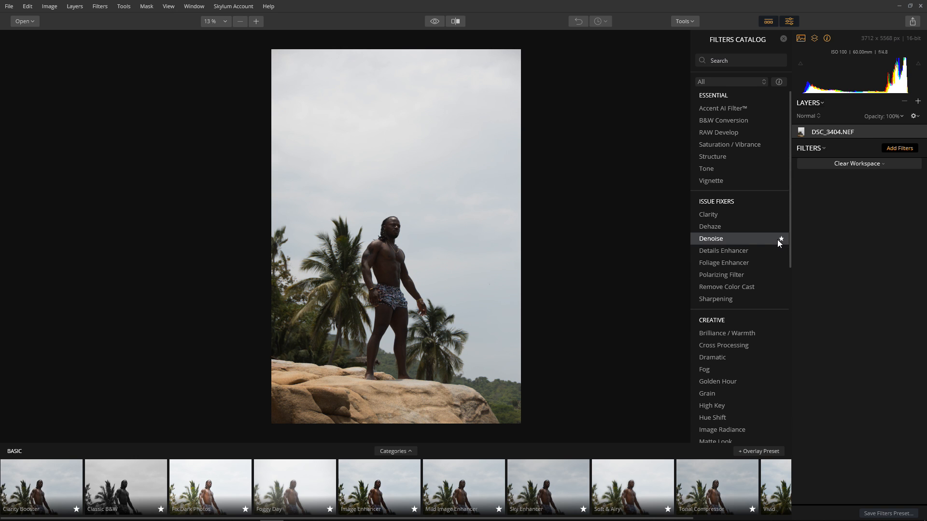
{"action": "left_click", "coordinate": [734, 132]}
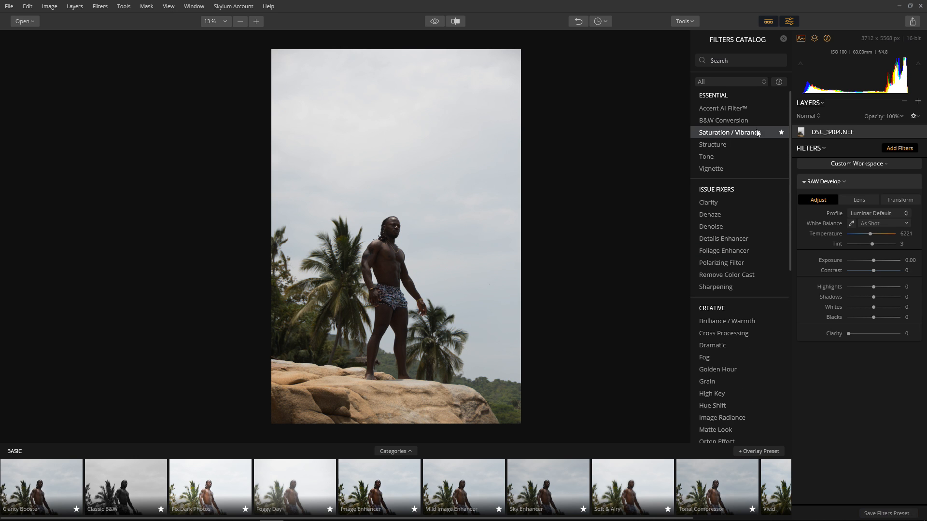
{"action": "left_click", "coordinate": [863, 201]}
{"action": "left_click", "coordinate": [827, 235]}
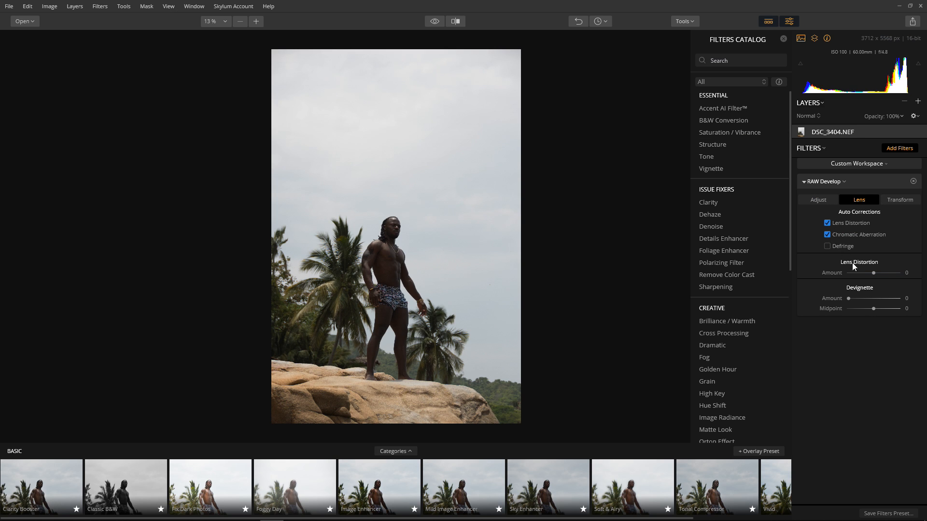
With clipping warnings on, set RAW Develop Highlights to -100, Shadows 72, Whites 91 and Blacks -35, and compare with the original
{"action": "left_click", "coordinate": [820, 199]}
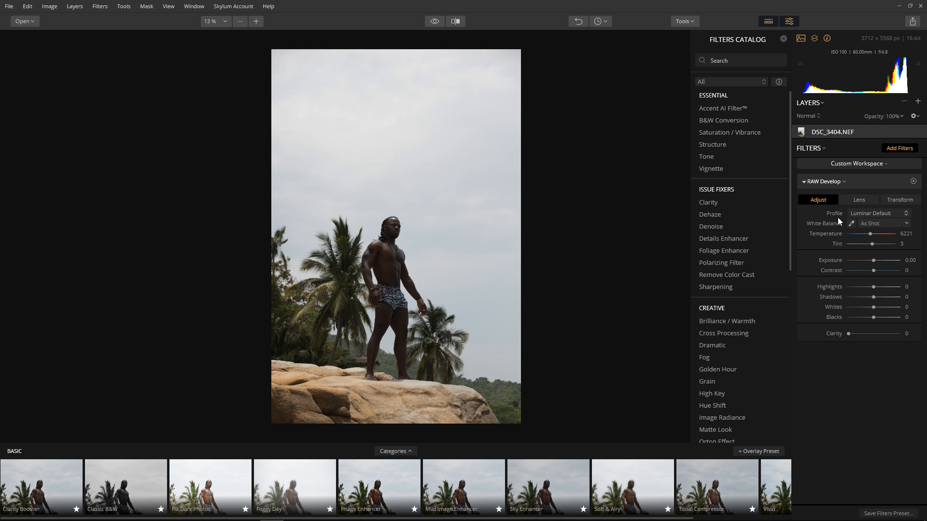
{"action": "left_click", "coordinate": [801, 63]}
{"action": "left_click_drag", "start_coordinate": [874, 287], "coordinate": [844, 284]}
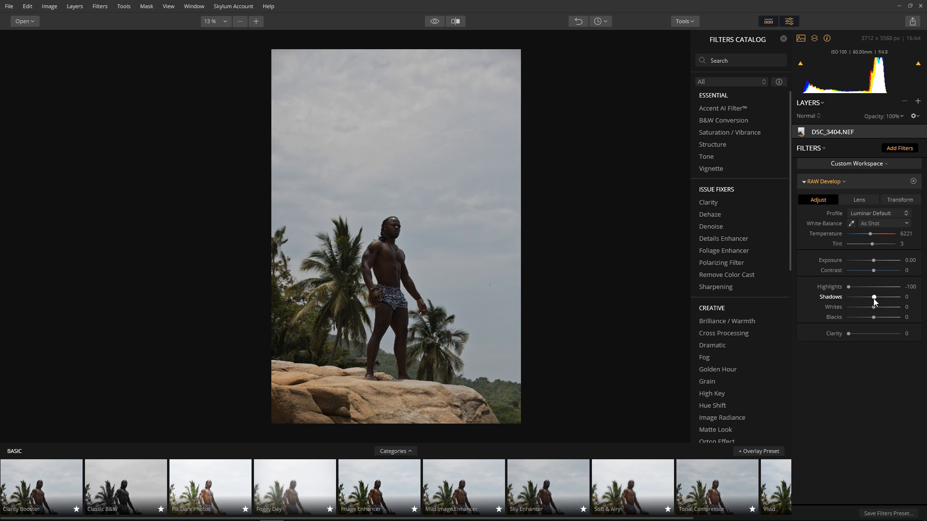
{"action": "left_click_drag", "start_coordinate": [874, 300], "coordinate": [888, 299]}
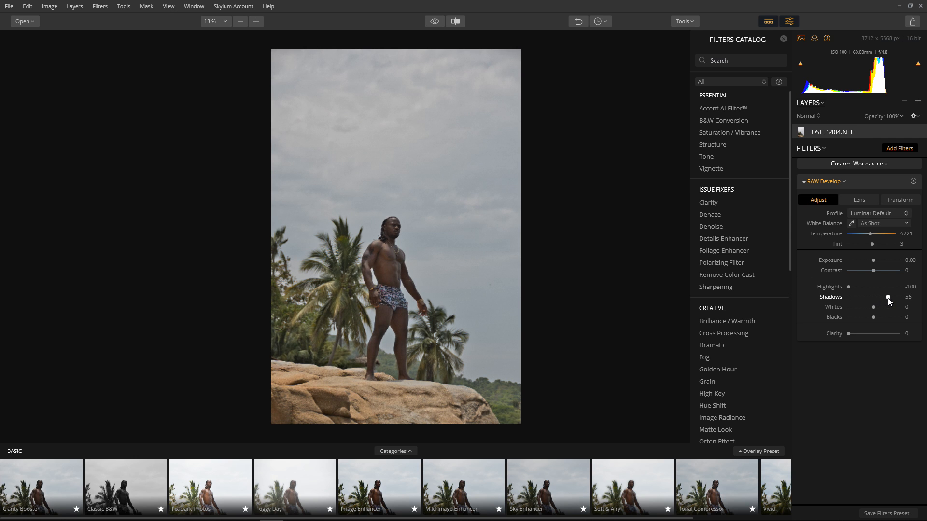
{"action": "left_click_drag", "start_coordinate": [889, 301], "coordinate": [865, 318]}
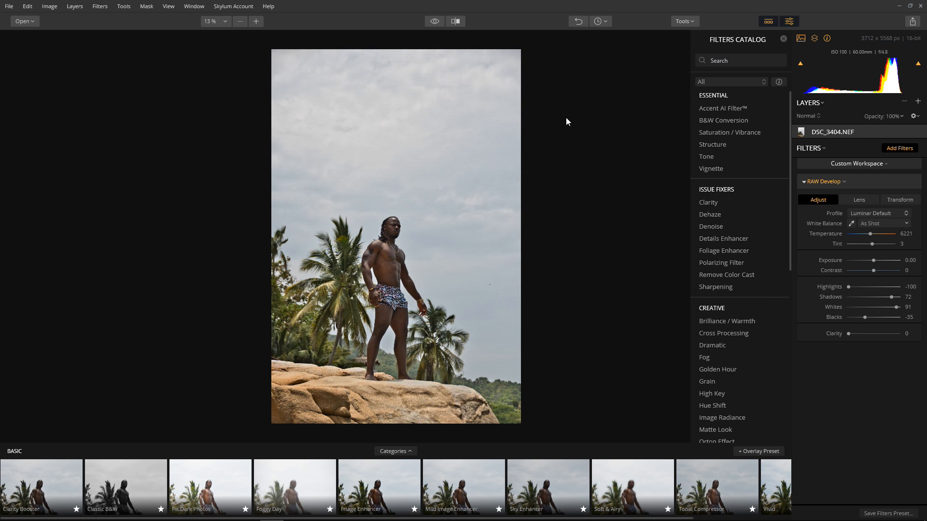
{"action": "left_click", "coordinate": [435, 21]}
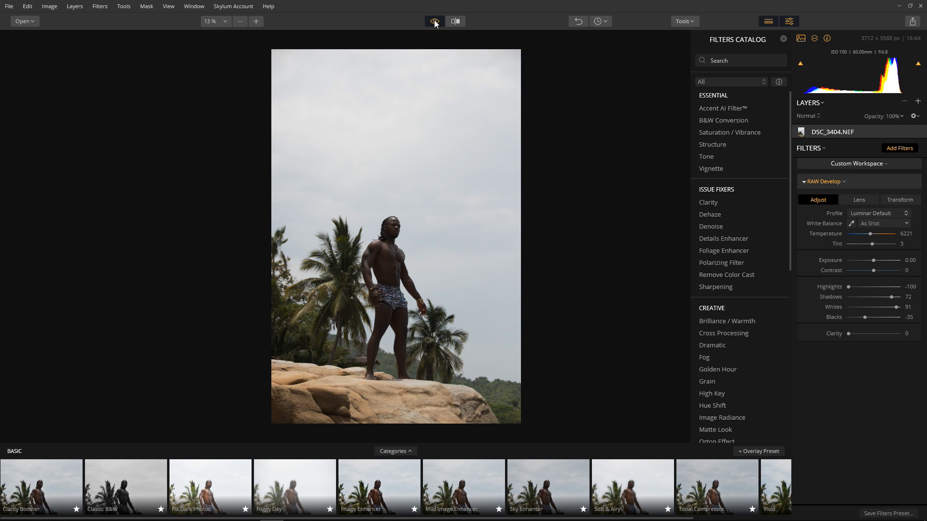
{"action": "left_click", "coordinate": [435, 22]}
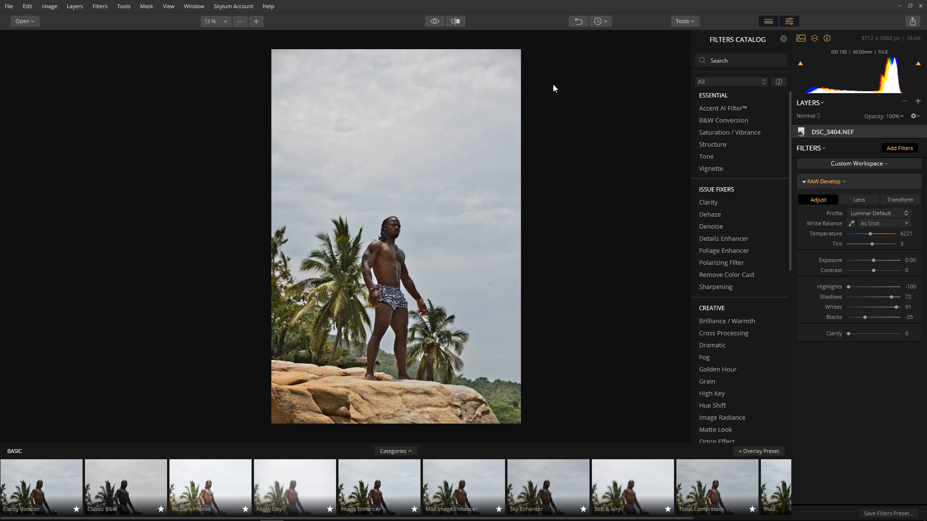
Add a Saturation / Vibrance filter with Vibrance 52 and Saturation 10, and compare the edit with the original
{"action": "left_click", "coordinate": [738, 133]}
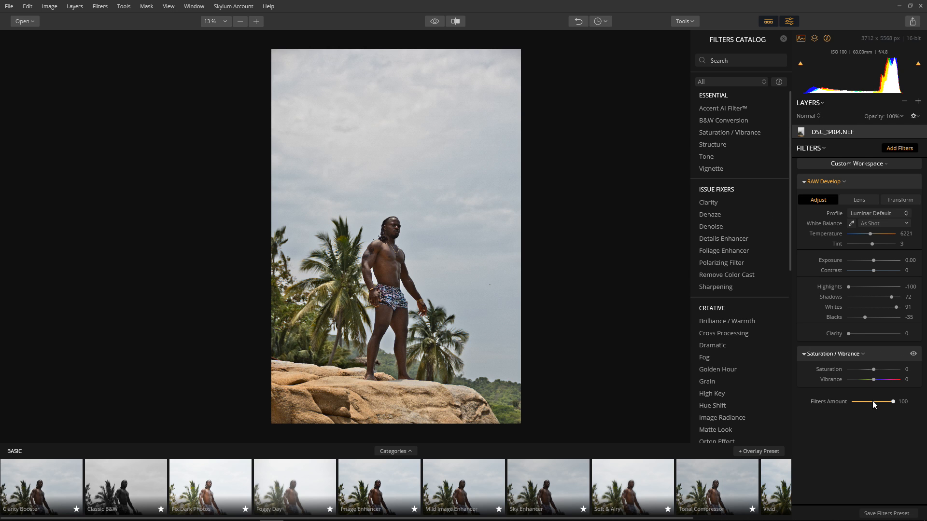
{"action": "left_click_drag", "start_coordinate": [874, 380], "coordinate": [880, 381]}
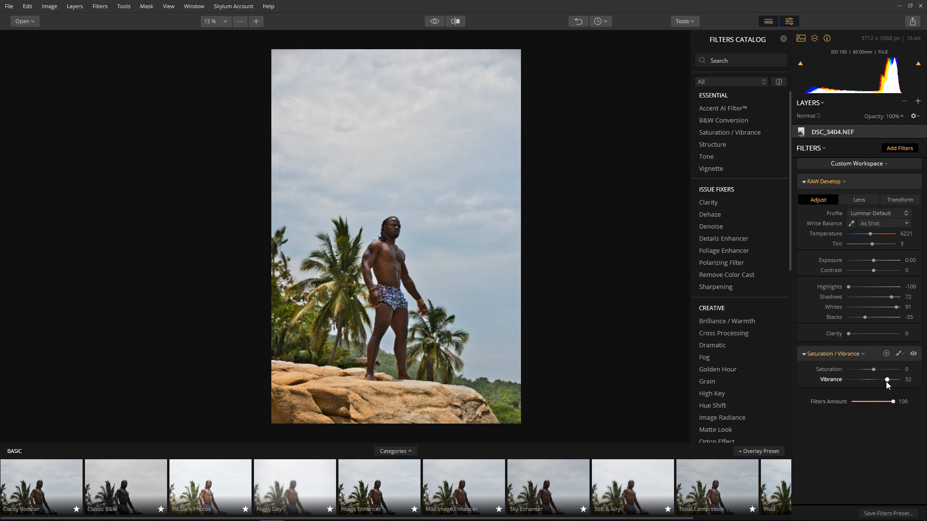
{"action": "left_click", "coordinate": [876, 370]}
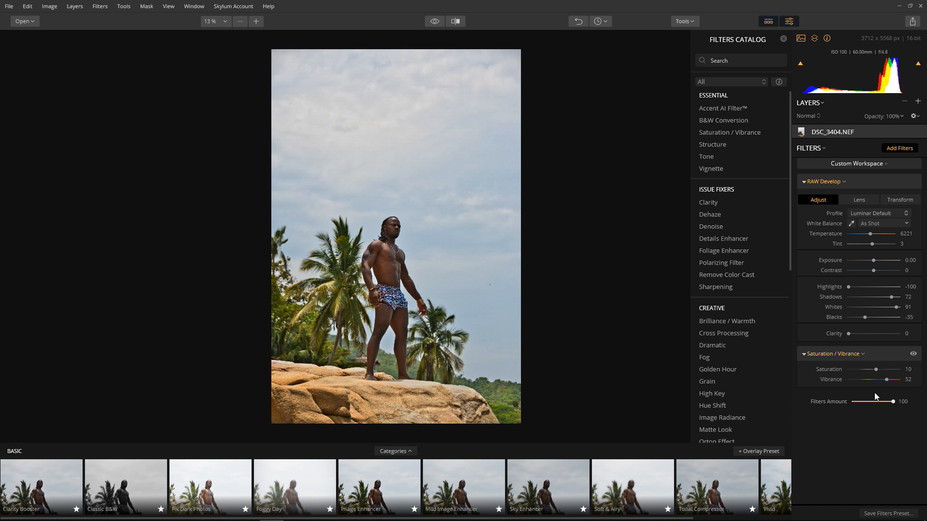
{"action": "left_click", "coordinate": [435, 21]}
{"action": "left_click", "coordinate": [436, 21]}
{"action": "left_click", "coordinate": [435, 21]}
{"action": "left_click", "coordinate": [436, 21]}
Add the Accent AI Filter with Boost at 100 and compare the edited photo with the unedited version
{"action": "left_click", "coordinate": [728, 109]}
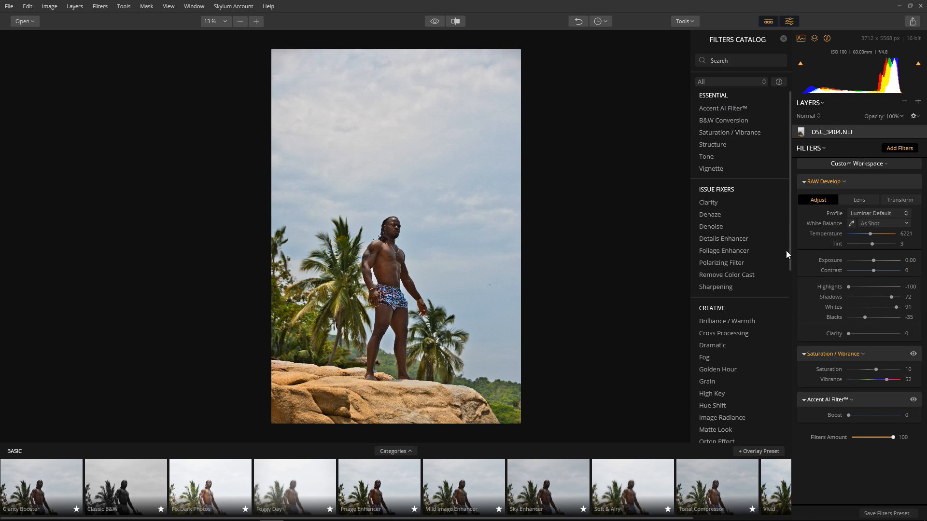
{"action": "left_click_drag", "start_coordinate": [849, 415], "coordinate": [872, 416]}
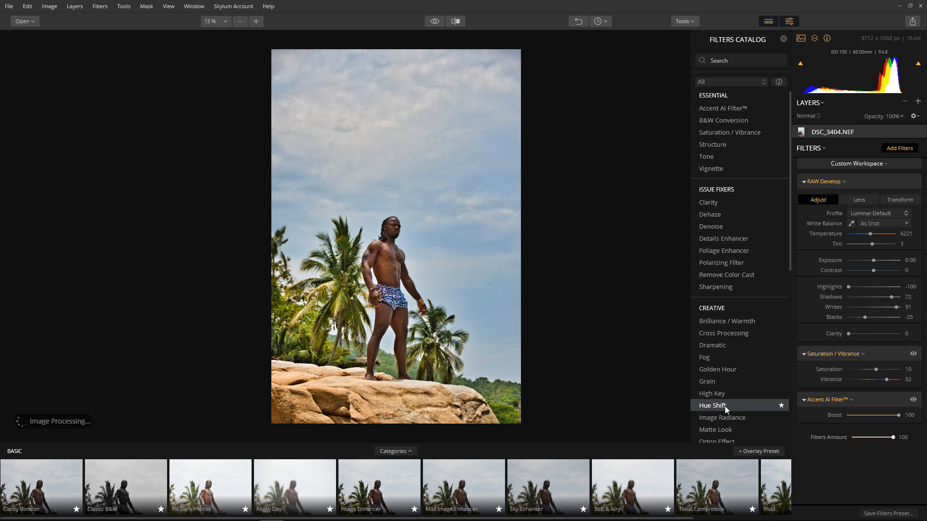
{"action": "left_click", "coordinate": [434, 21]}
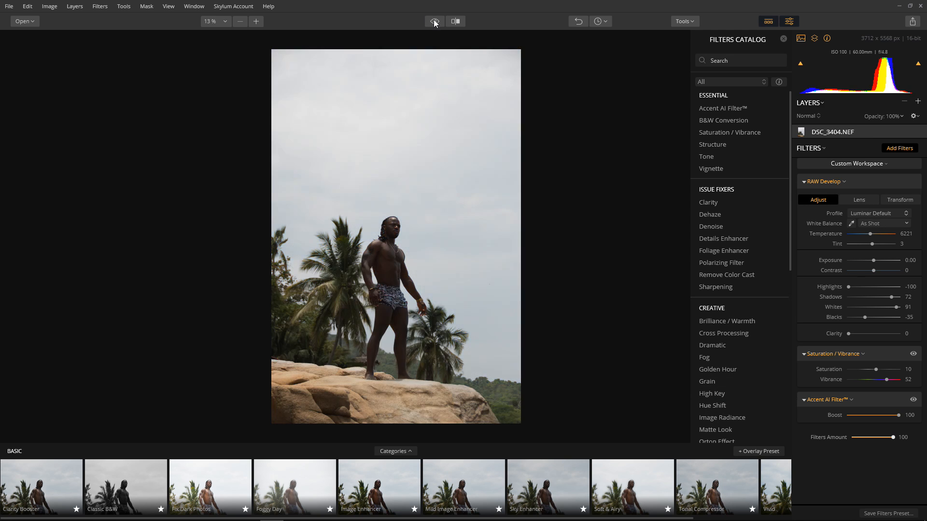
{"action": "left_click", "coordinate": [435, 22]}
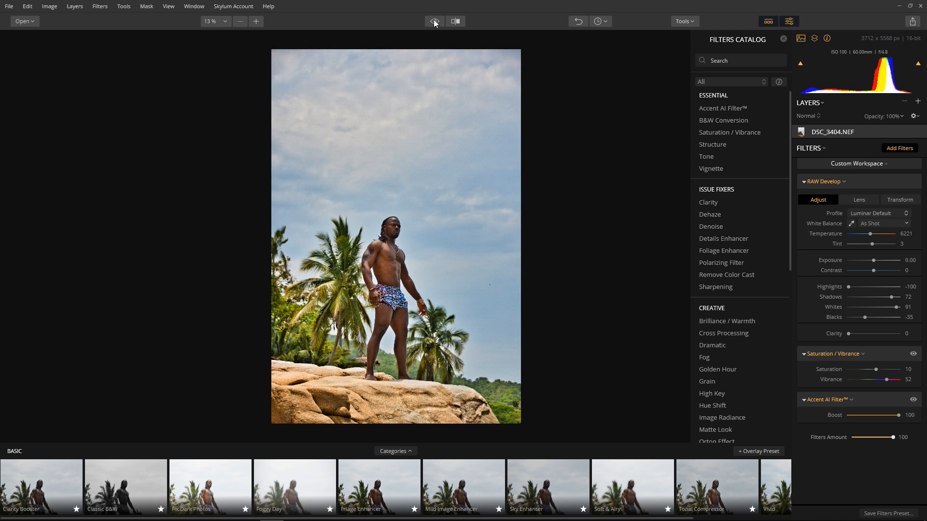
{"action": "left_click", "coordinate": [435, 22]}
{"action": "left_click", "coordinate": [434, 22]}
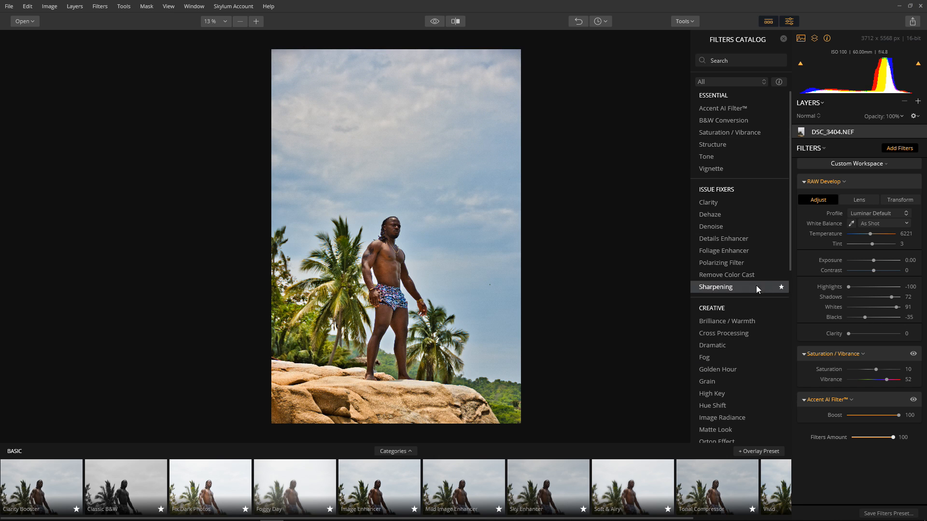
{"action": "left_click_drag", "start_coordinate": [790, 219], "coordinate": [790, 294]}
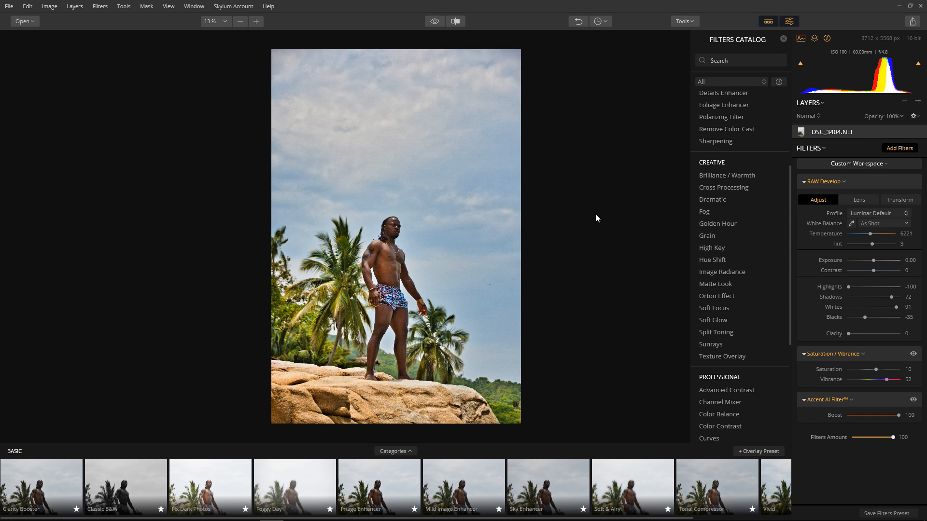
{"action": "left_click", "coordinate": [439, 23]}
{"action": "left_click", "coordinate": [439, 22]}
Try the Landscape workspace on the photo and undo the switch
{"action": "left_click", "coordinate": [886, 166]}
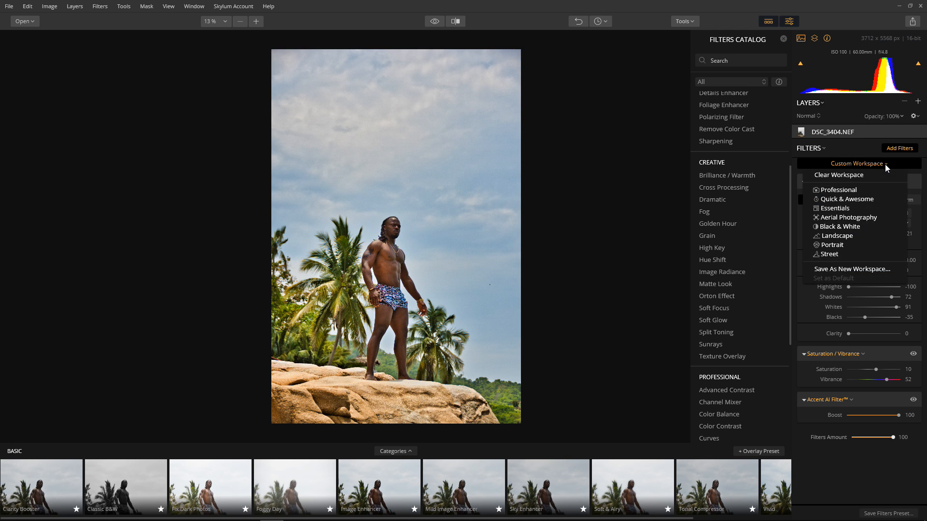
{"action": "left_click", "coordinate": [865, 144]}
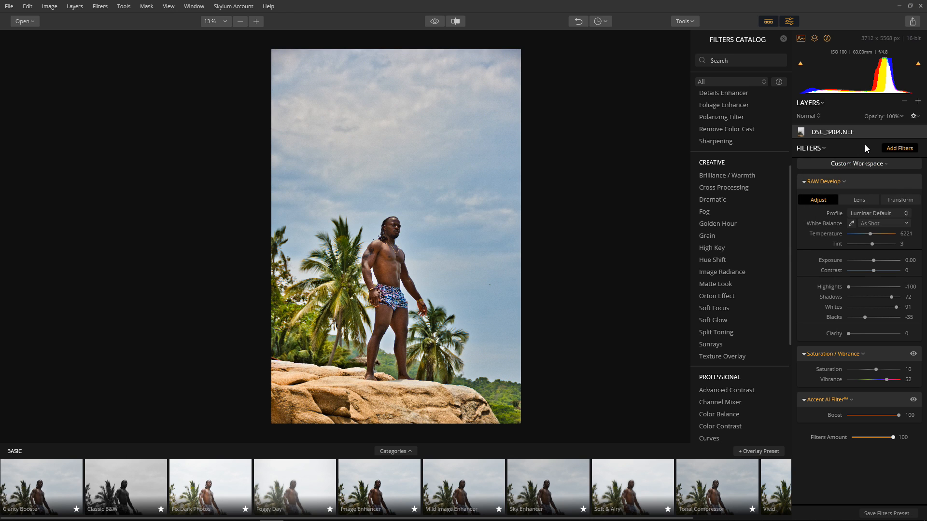
{"action": "left_click", "coordinate": [879, 166]}
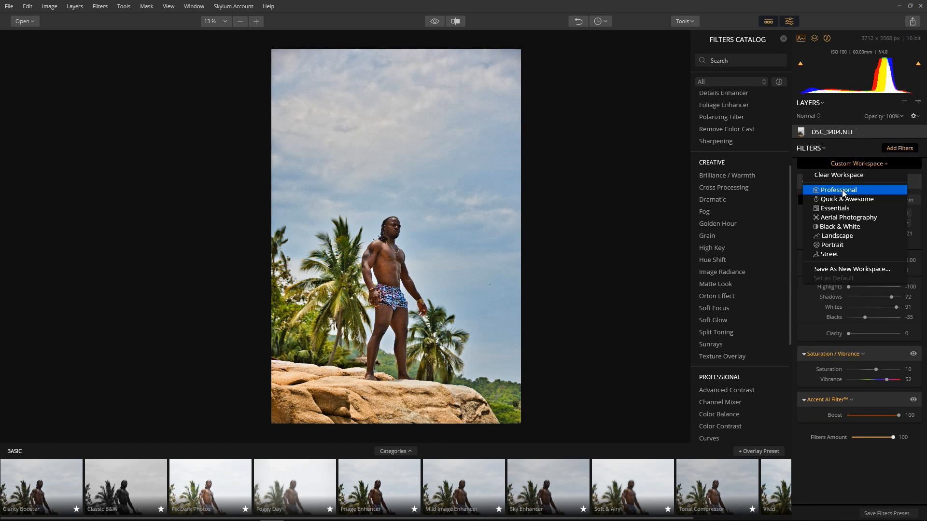
{"action": "left_click", "coordinate": [846, 236]}
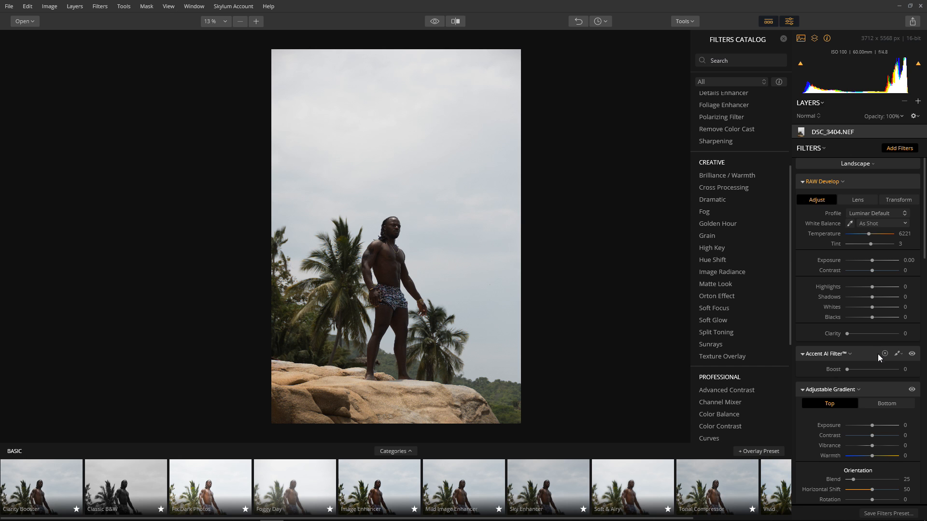
{"action": "mouse_move", "coordinate": [924, 186]}
{"action": "left_mouse_down"}
{"action": "mouse_move", "coordinate": [924, 415]}
{"action": "mouse_move", "coordinate": [924, 179]}
{"action": "left_mouse_up"}
{"action": "left_click", "coordinate": [576, 21]}
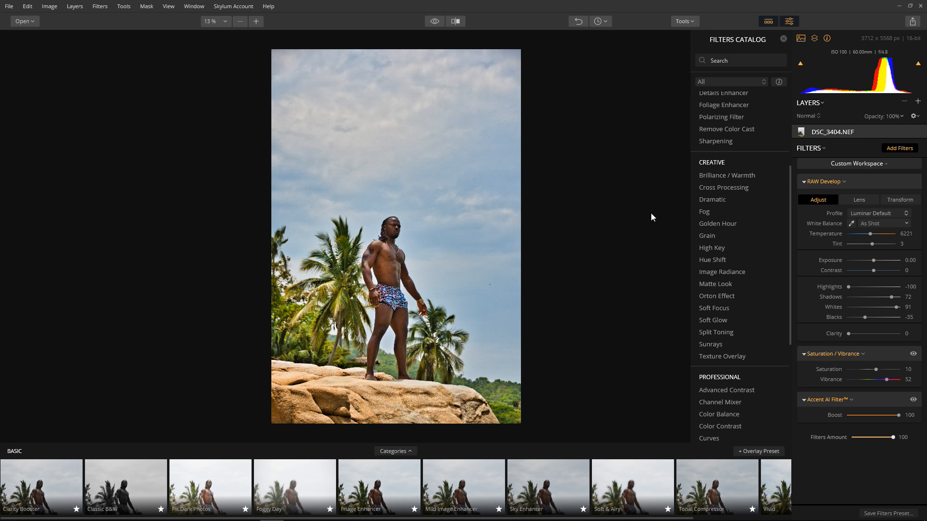
Save the current set of filters as a new workspace named Beach Photoshoot
{"action": "left_click", "coordinate": [882, 163]}
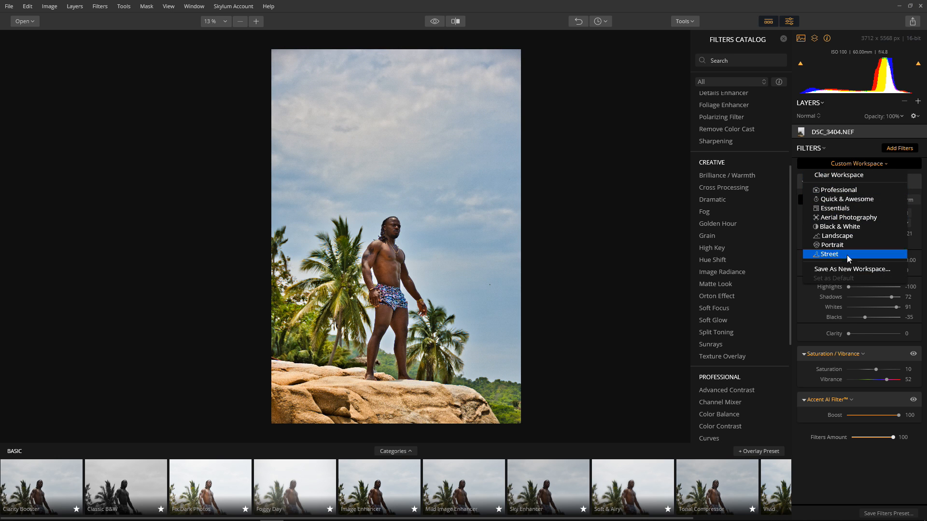
{"action": "left_click", "coordinate": [849, 270]}
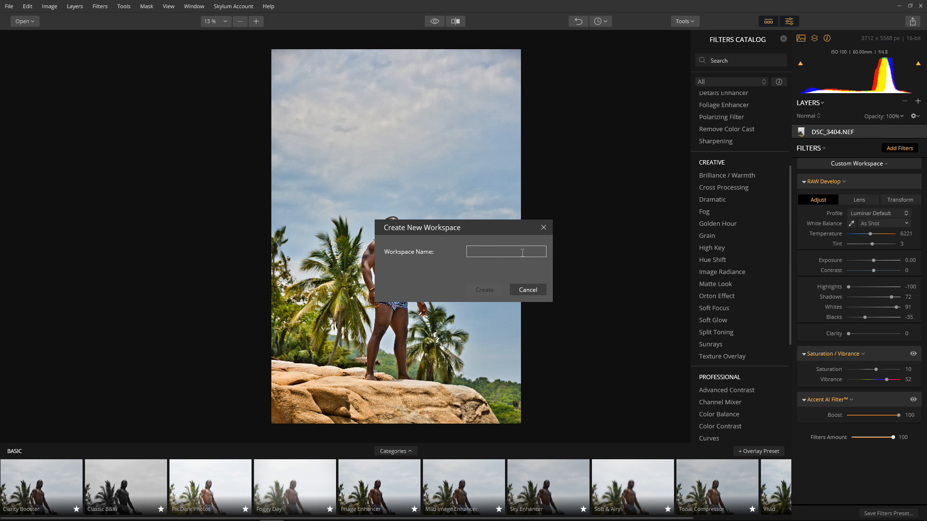
{"action": "type", "text": "Beach Ph"}
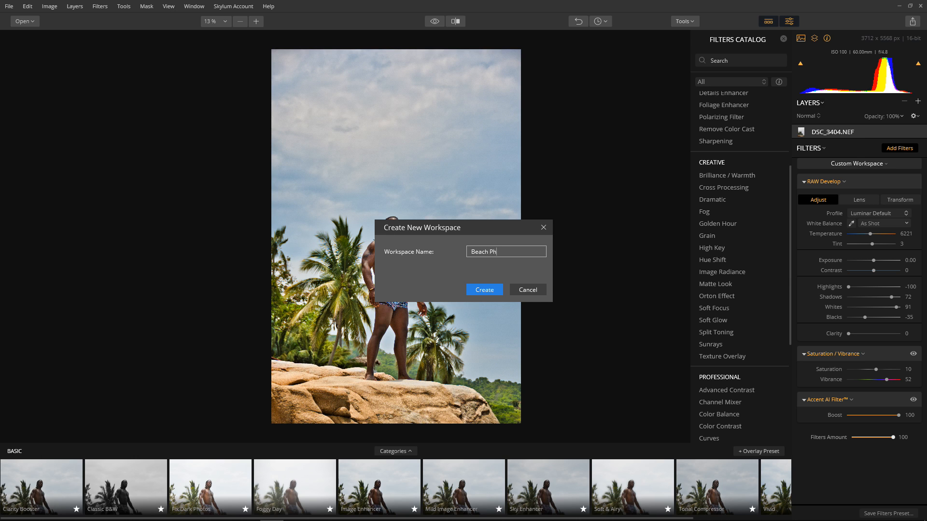
{"action": "type", "text": "otosho"}
{"action": "left_click", "coordinate": [485, 290]}
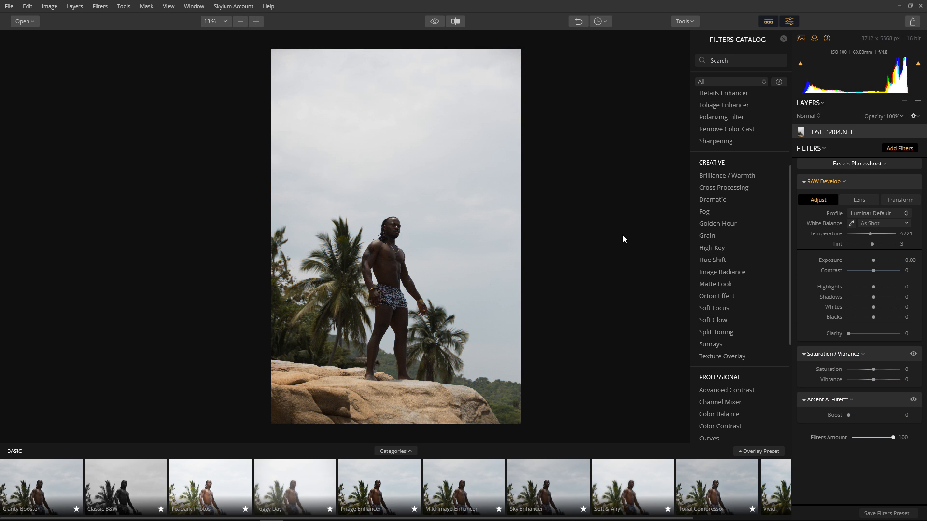
Check the workspace list and restore the photo's edits from the history at the Accent AI Filter Boost +100 state
{"action": "left_click", "coordinate": [869, 164]}
{"action": "left_click", "coordinate": [858, 464]}
{"action": "left_click", "coordinate": [604, 22]}
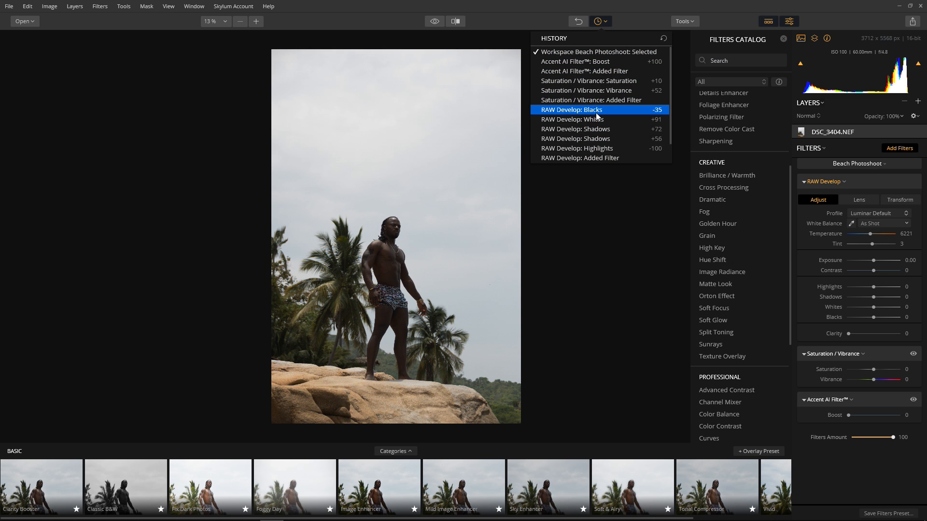
{"action": "left_click", "coordinate": [586, 63]}
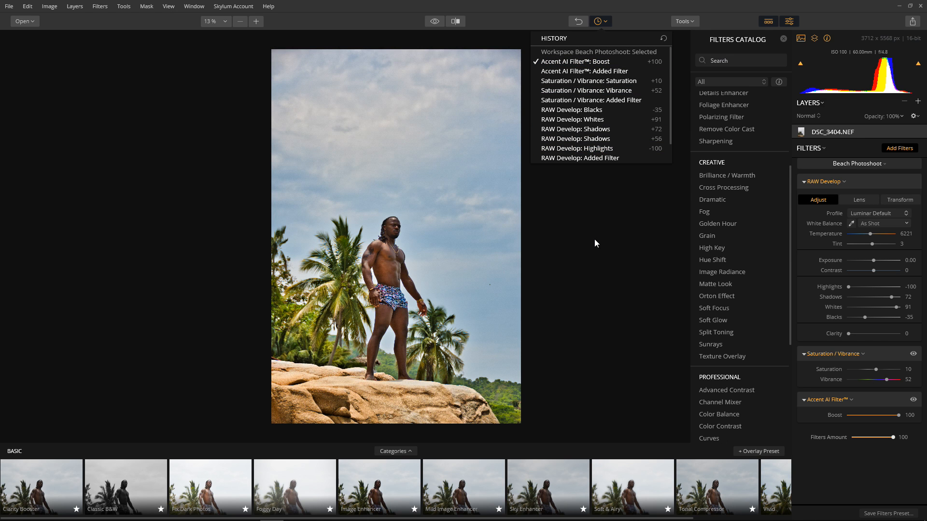
{"action": "left_click", "coordinate": [160, 105]}
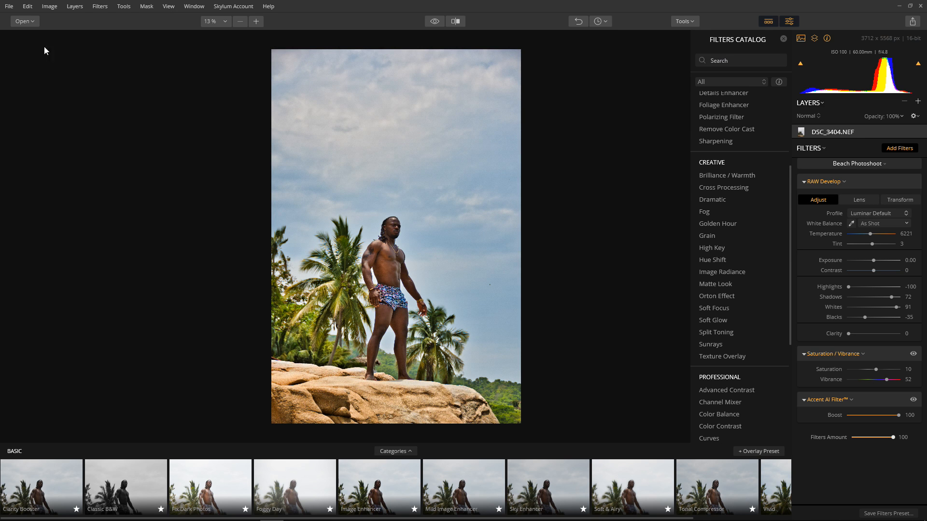
Save the edited photo as the image document DSC_3404.lmnr in the Photos folder
{"action": "left_click", "coordinate": [8, 6]}
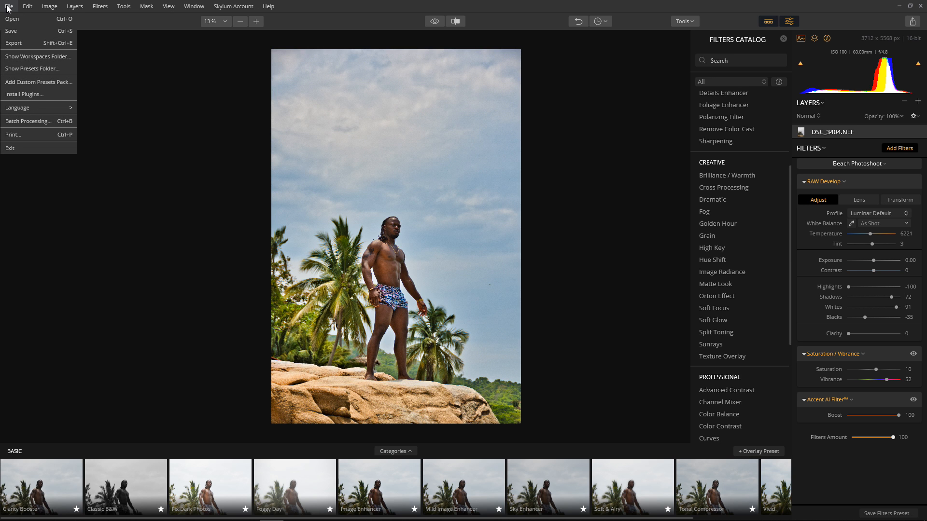
{"action": "left_click", "coordinate": [10, 31]}
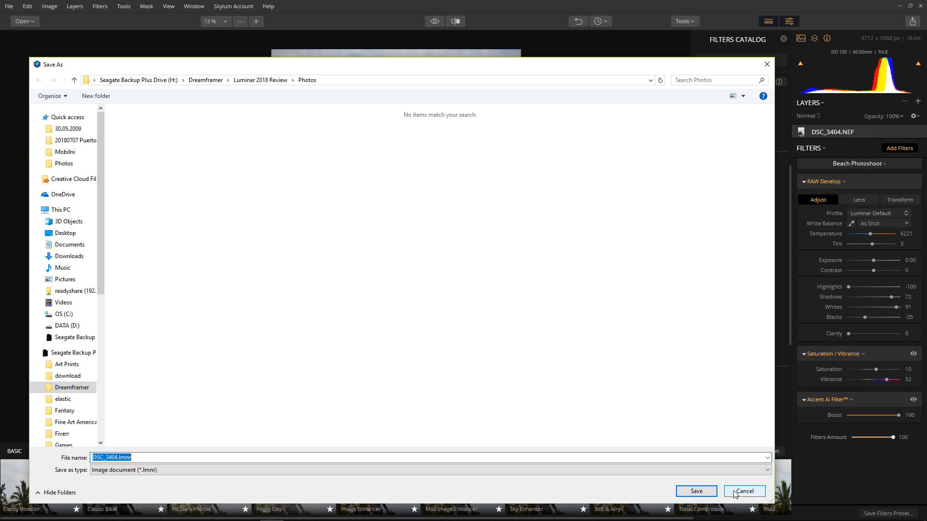
{"action": "left_click", "coordinate": [697, 491]}
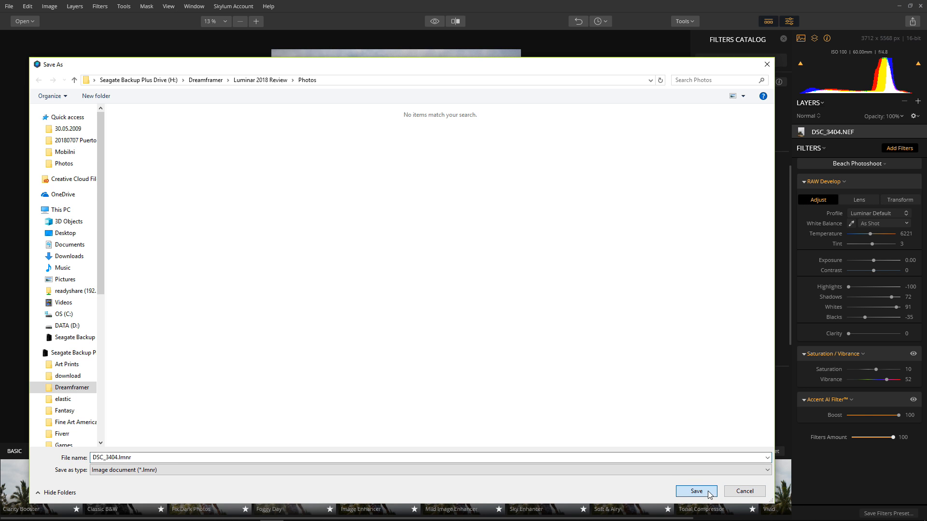
Open the photo's edit history
{"action": "left_click", "coordinate": [601, 22]}
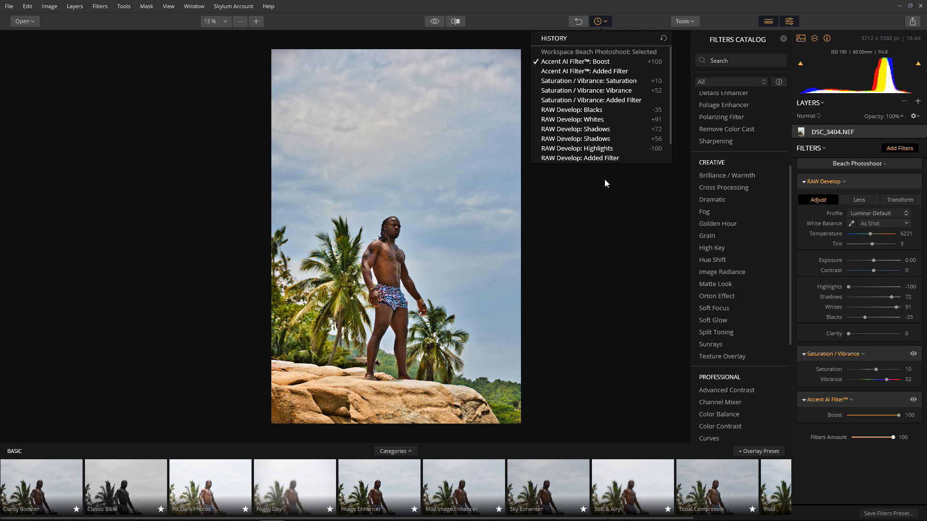